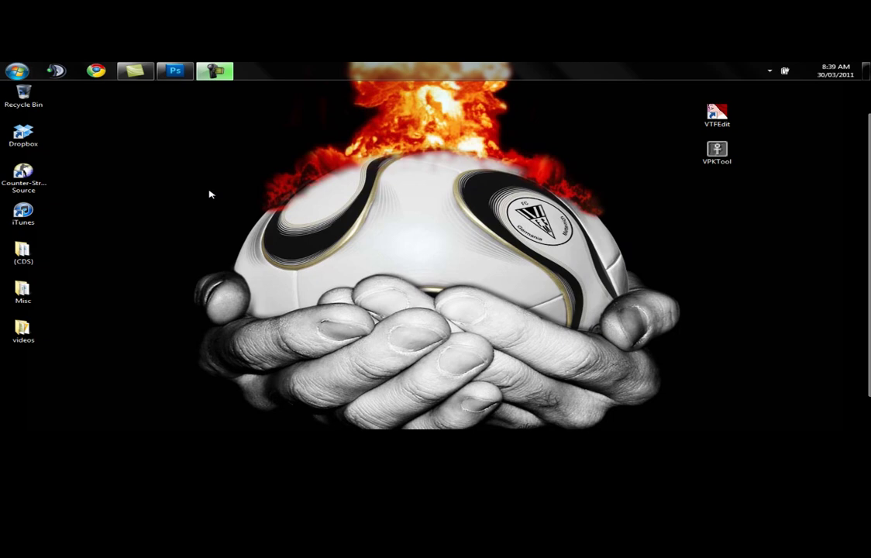
Restore the Photoshop window showing images (1).jpg from the taskbar
mouse_move(176, 75)
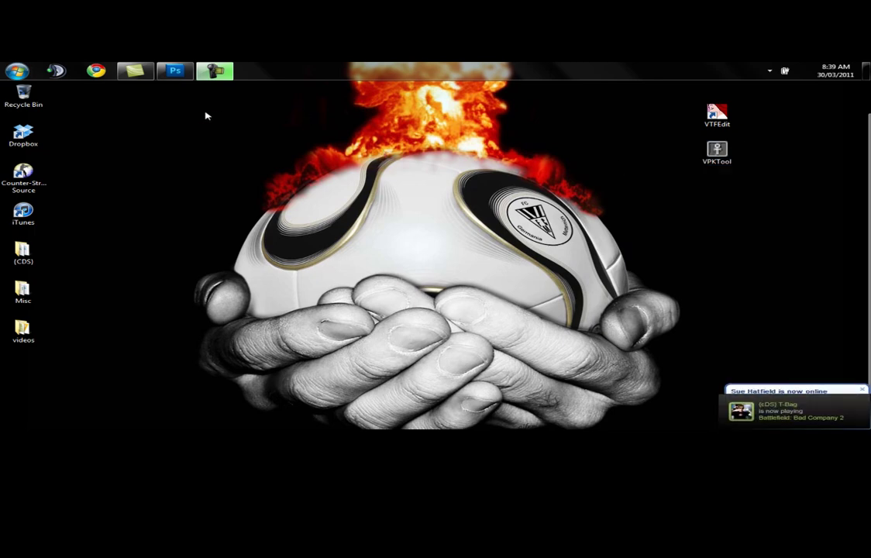
Bring Photoshop forward and look between the Odlaw and Waldo images
left_click(175, 71)
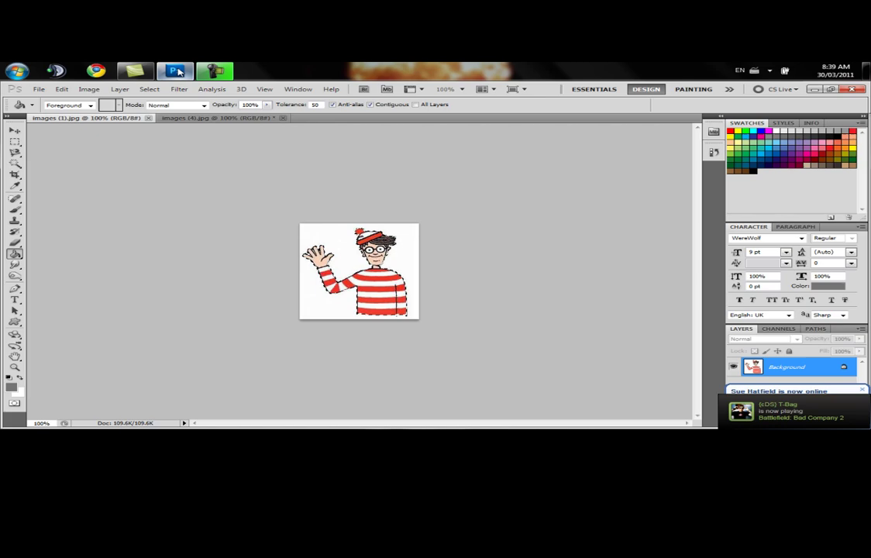
left_click(177, 117)
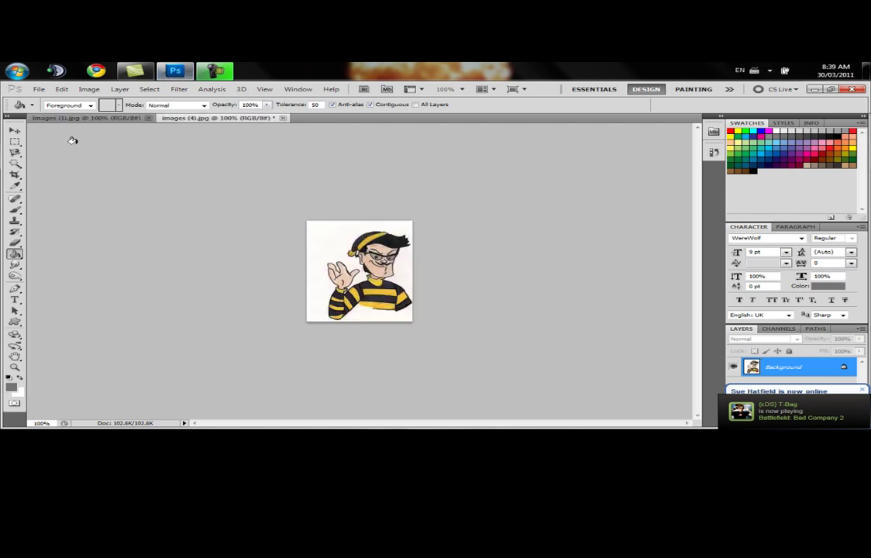
left_click(88, 119)
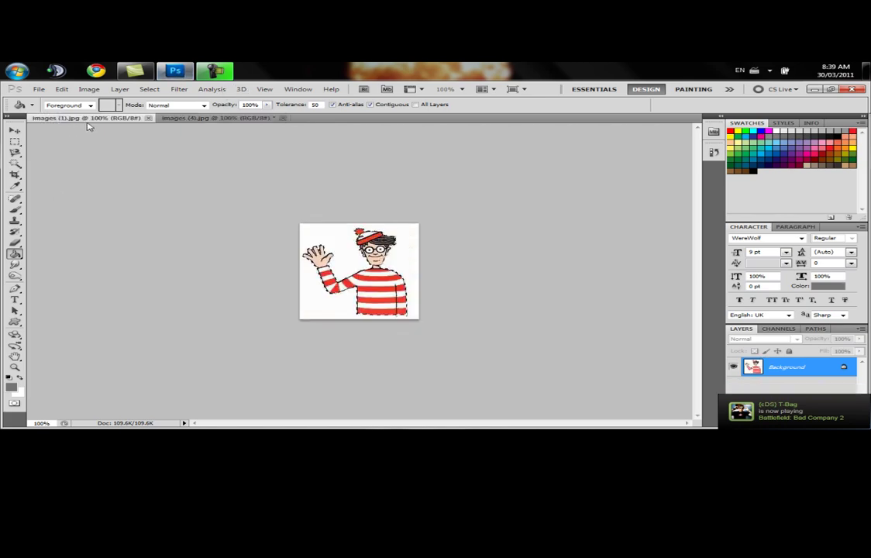
left_click(190, 118)
left_click(38, 90)
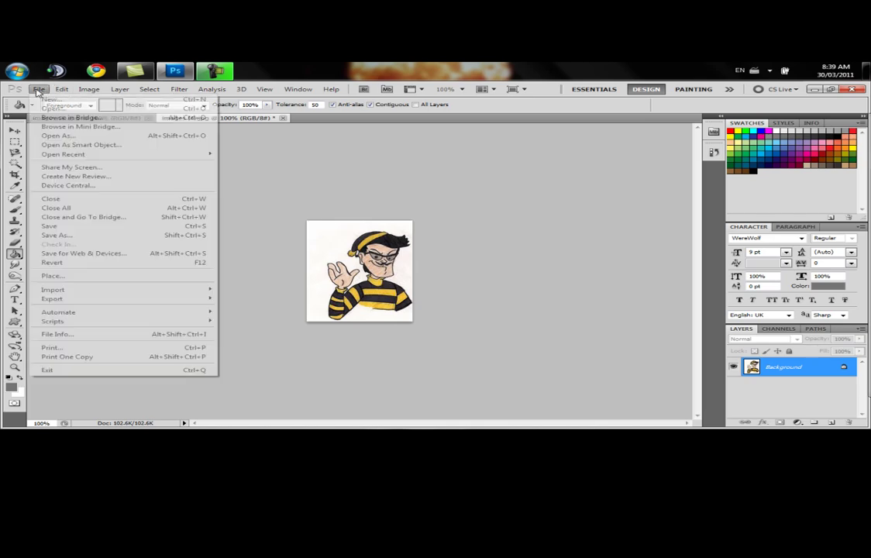
left_click(38, 89)
Create a new 256 × 256 pixel document named 'away'
key("ctrl+n")
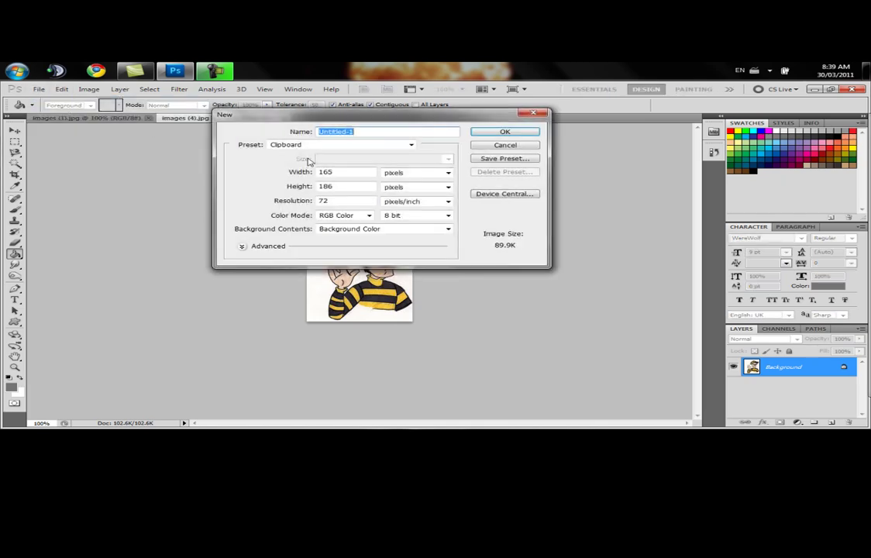
type("away")
double_click(341, 172)
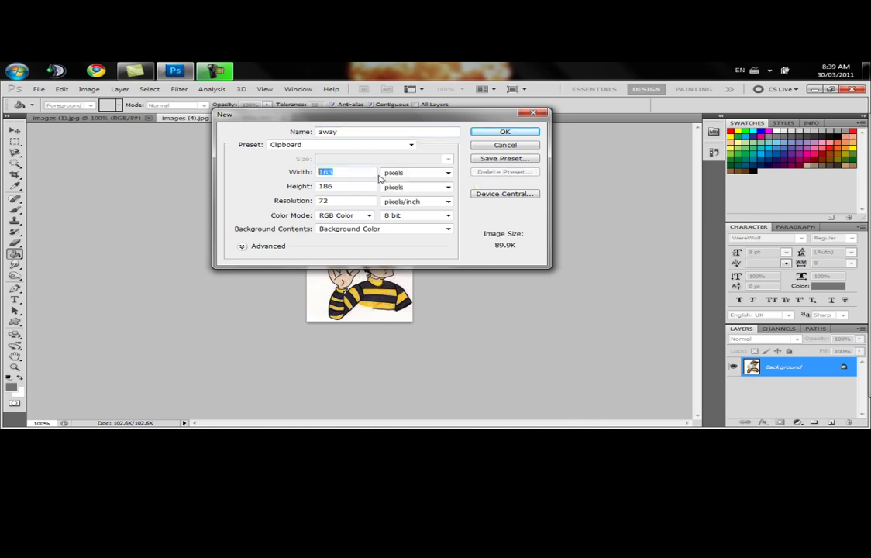
type("256")
key("Tab")
key("Tab")
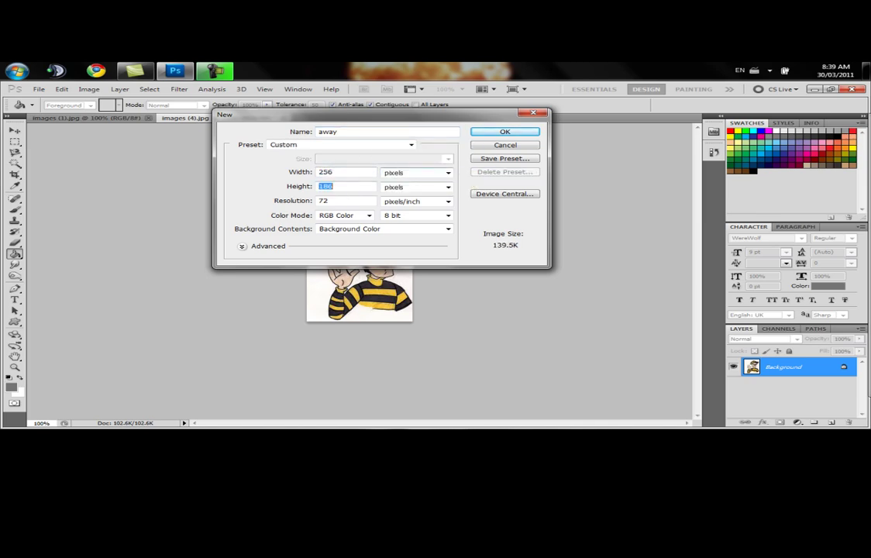
type("256")
left_click(515, 133)
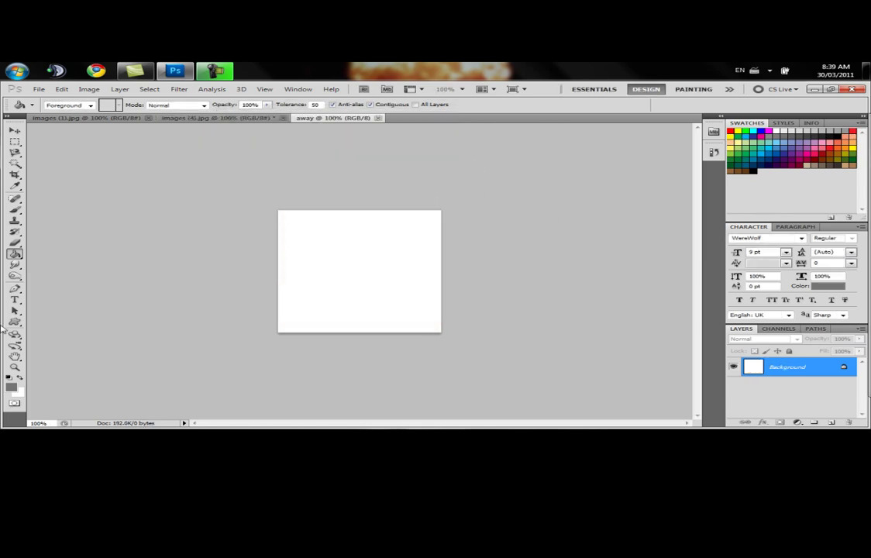
Fill the away canvas with grey #757575 using the Paint Bucket, then return to images (1).jpg
left_click(11, 386)
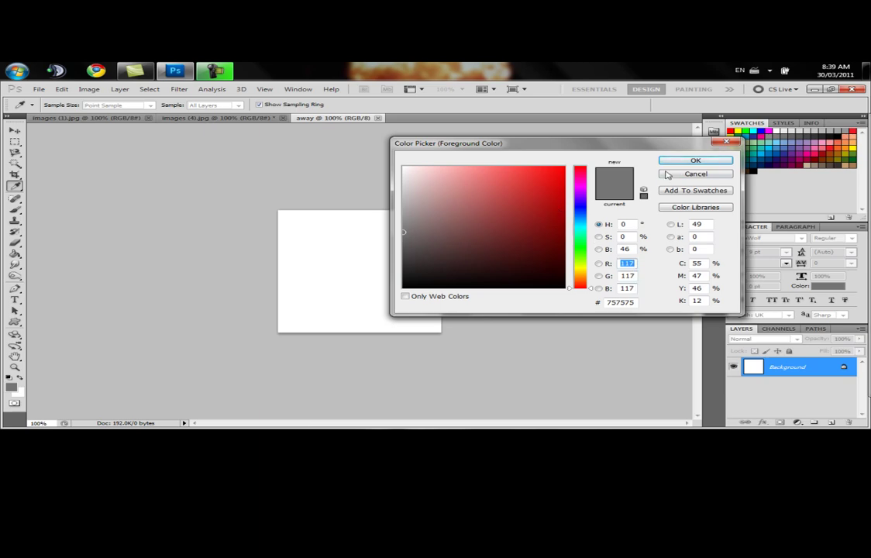
left_click(695, 162)
key("g")
left_click(378, 248)
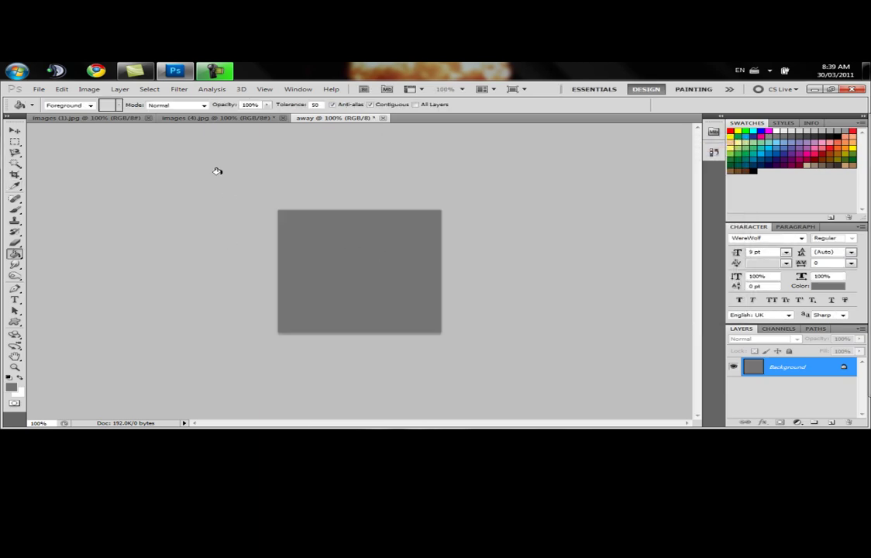
left_click(106, 118)
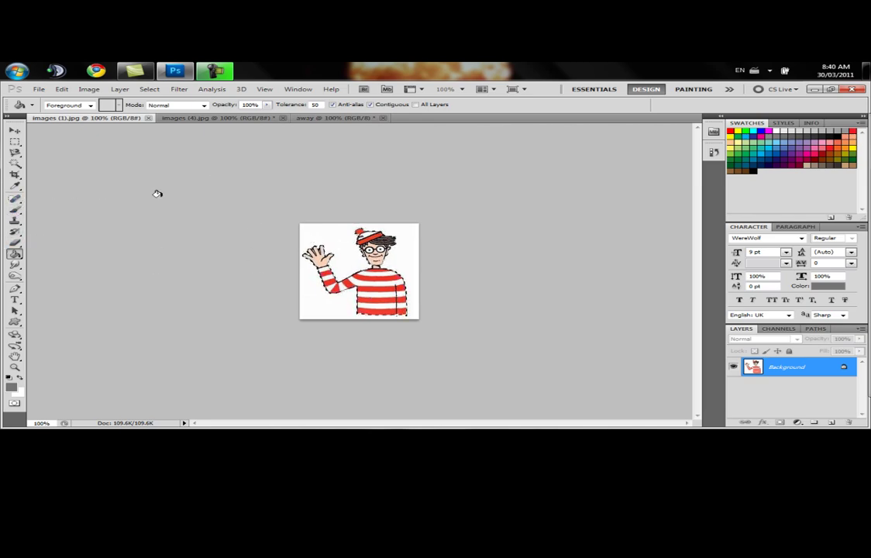
Drag the selected Waldo cut-out onto the away canvas with the Move tool
left_click(14, 130)
key("v")
left_click_drag(367, 251, 363, 288)
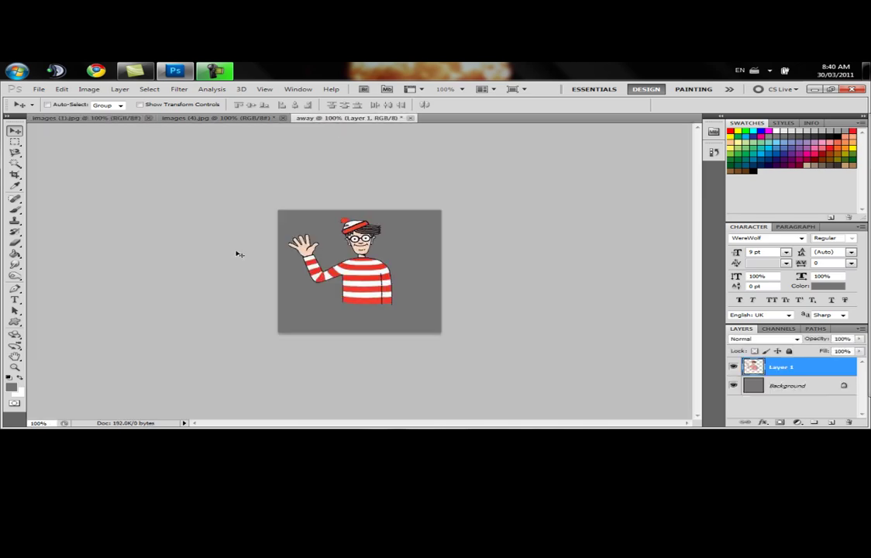
Free Transform Waldo, enlarging him to about 141%, and apply
left_click(61, 89)
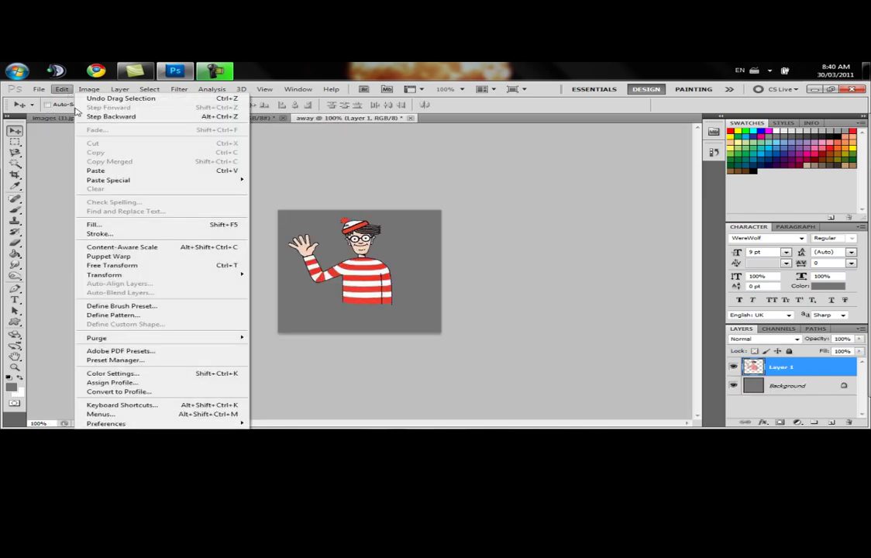
left_click(134, 267)
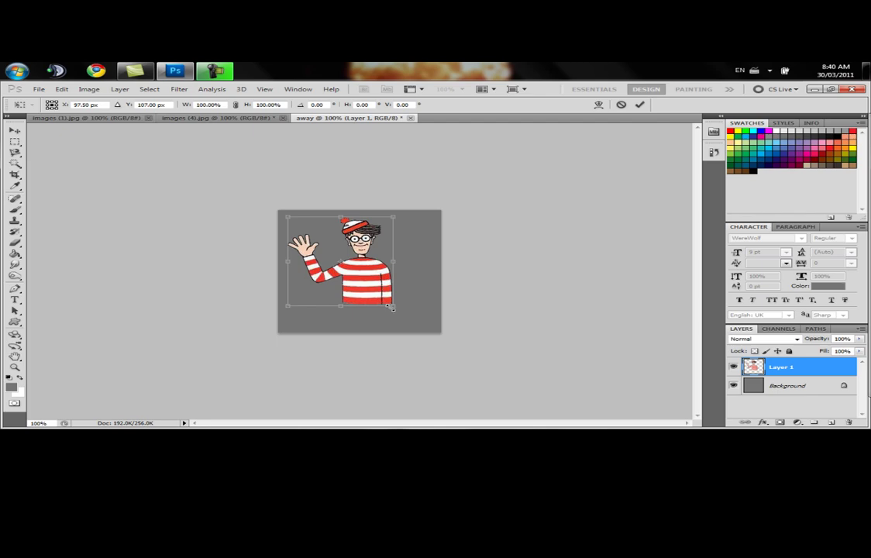
left_click_drag(392, 308, 428, 334)
left_click_drag(287, 212, 280, 206)
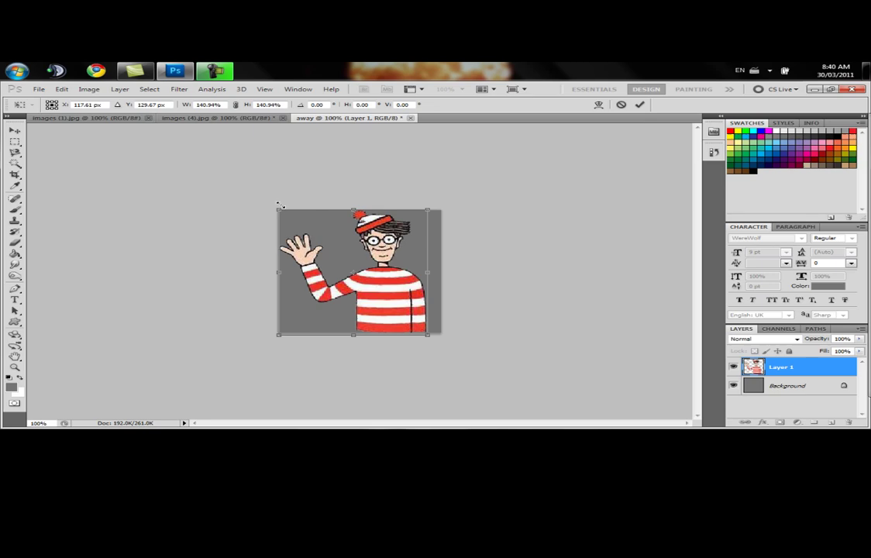
left_click(14, 130)
left_click(356, 220)
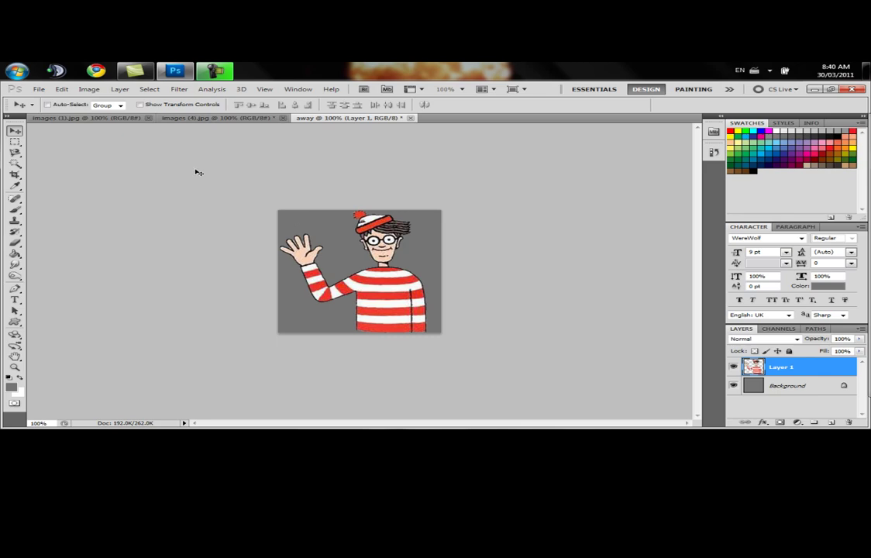
Select Waldo by magic-wanding the grey areas and inverting, then flatten the image
left_click(15, 163)
left_click(333, 231)
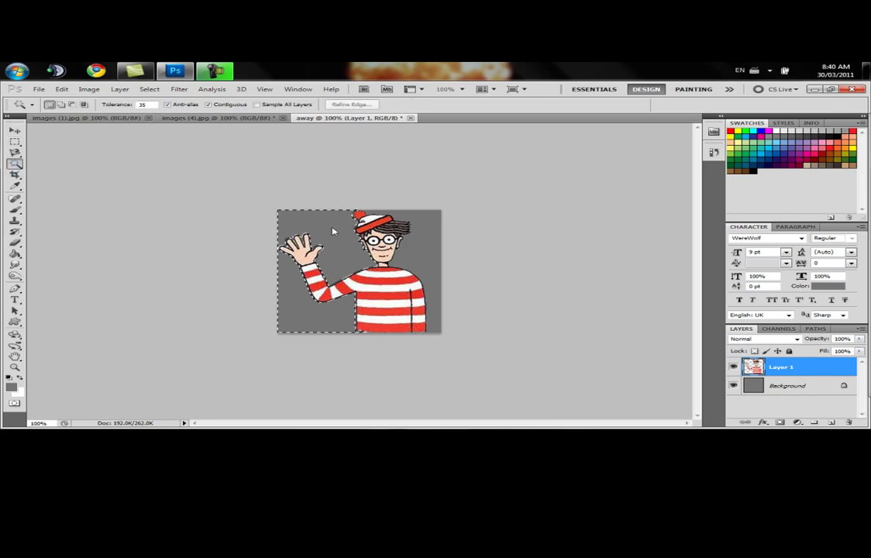
left_click(431, 249, "shift")
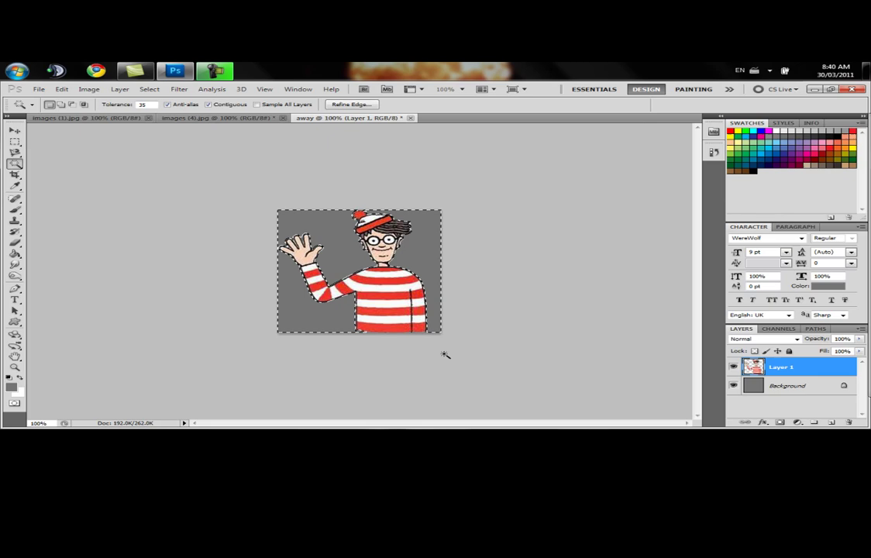
left_click(149, 89)
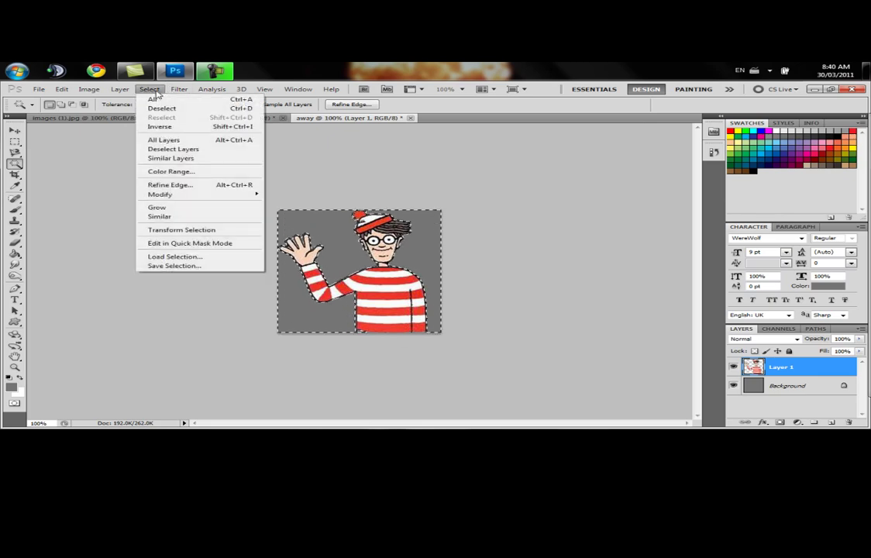
left_click(153, 127)
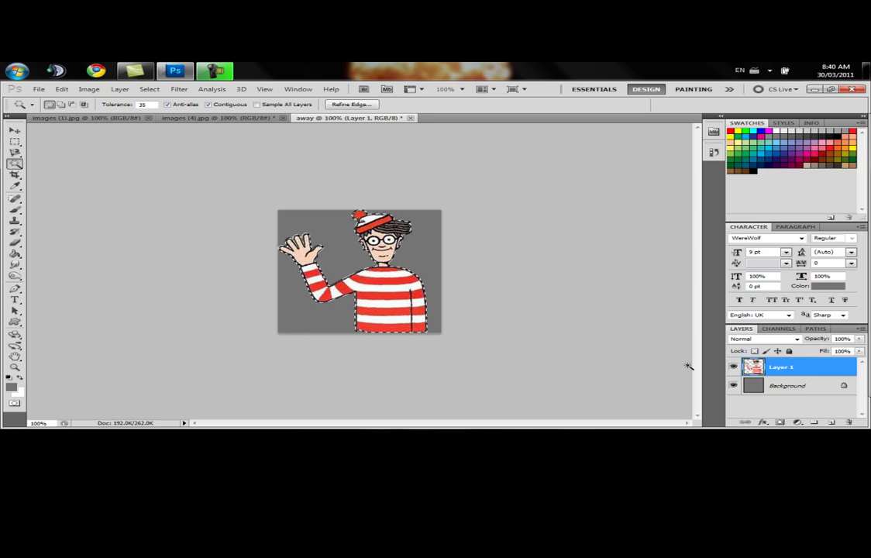
left_click(119, 89)
left_click(197, 403)
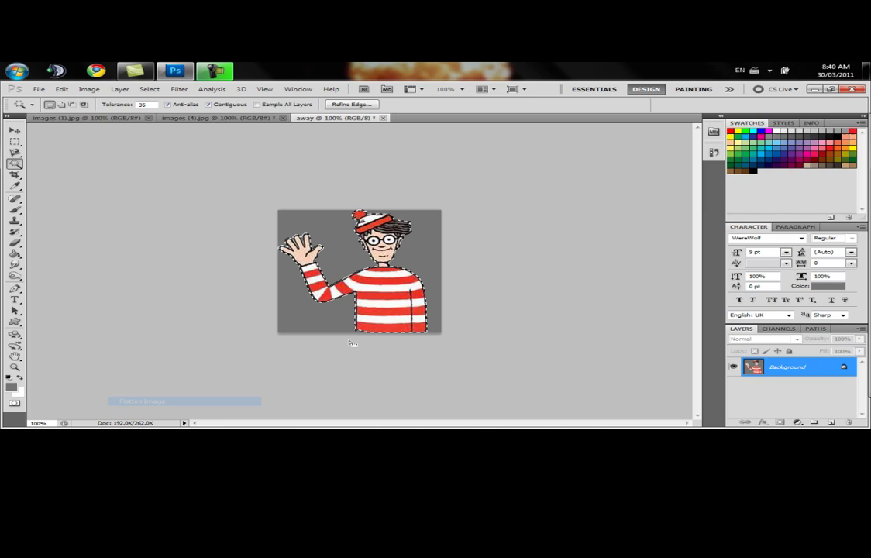
Save the Waldo selection as the Alpha 1 channel and check the mask
left_click(771, 330)
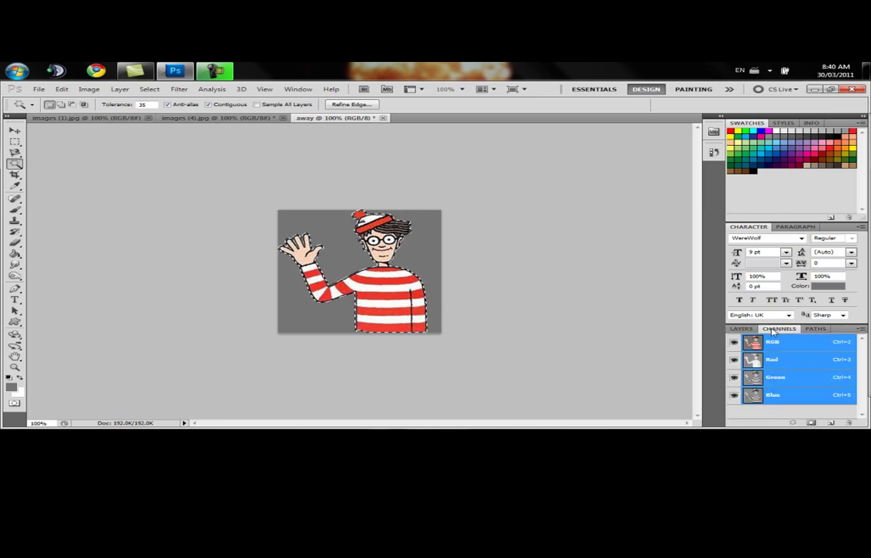
left_click(810, 423)
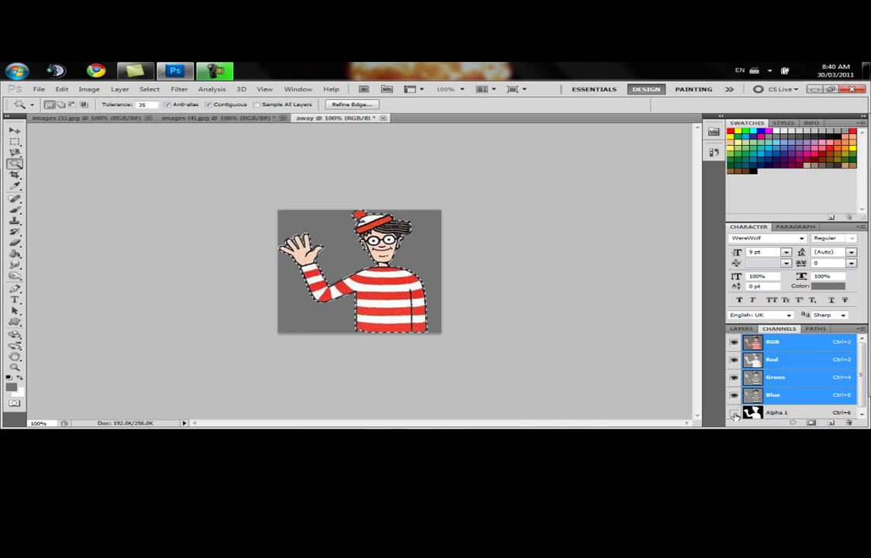
key("ctrl+6")
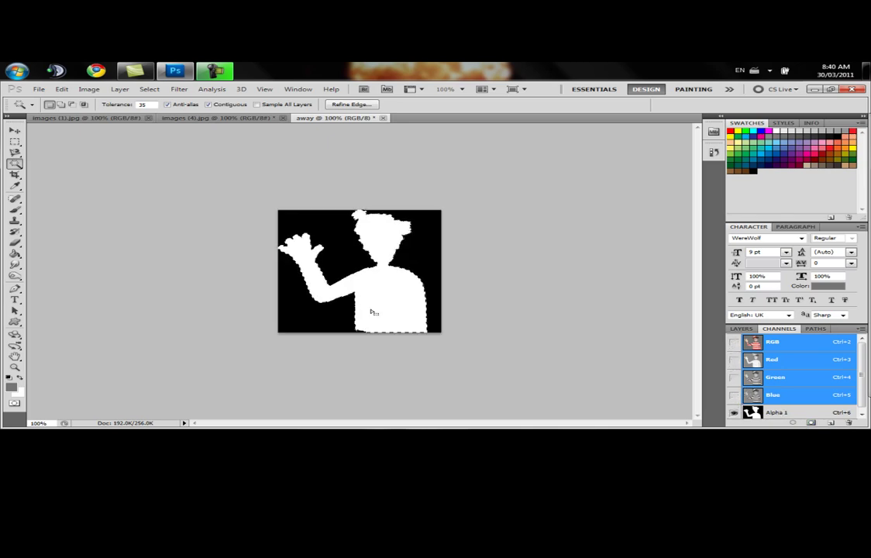
key("ctrl+2")
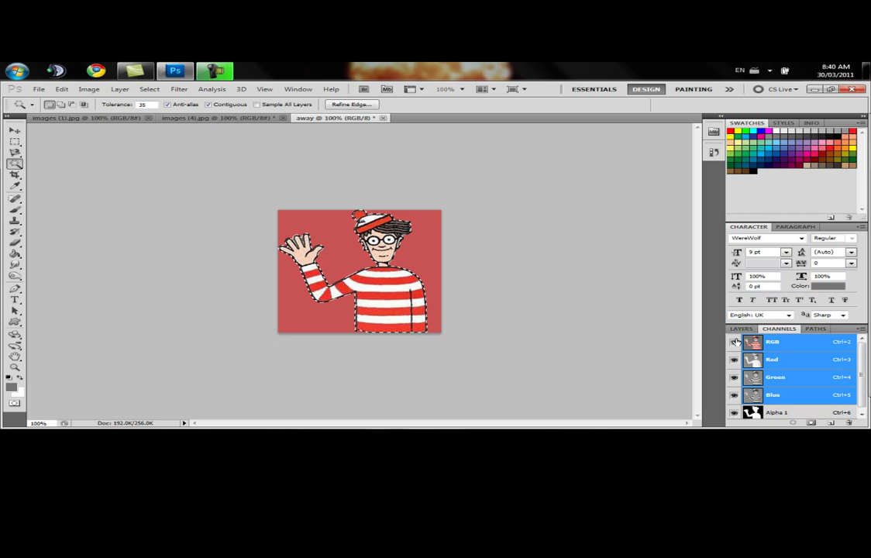
left_click(741, 329)
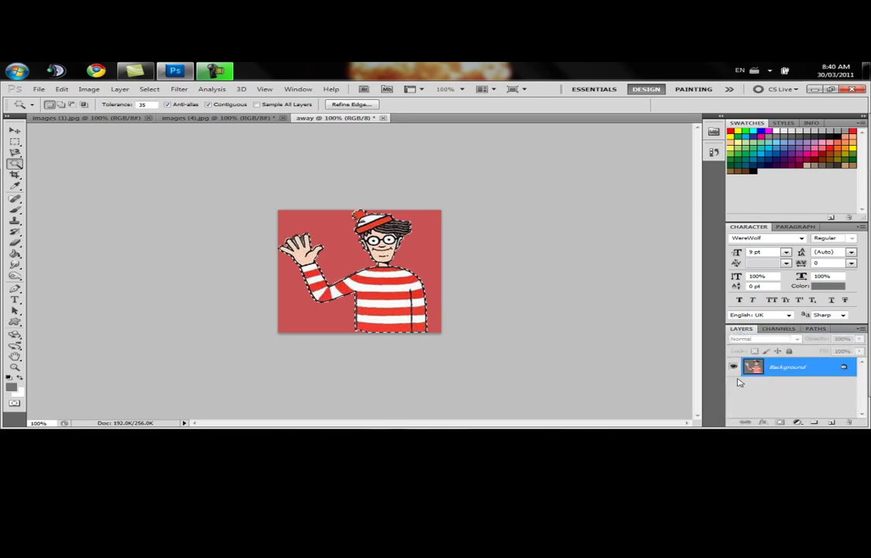
left_click(777, 328)
left_click(734, 413)
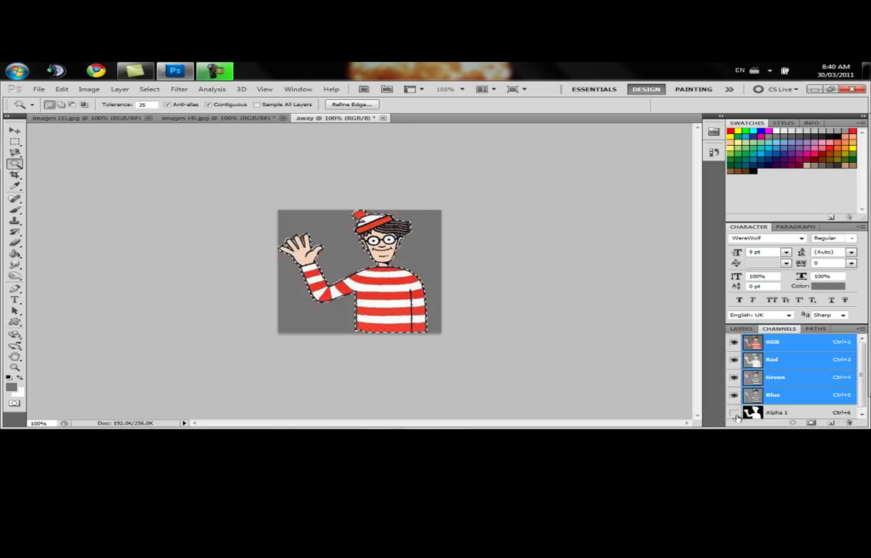
left_click(741, 329)
Save as away.dds on the Desktop with DXT5 ARGB interpolated alpha and generated MIP maps
left_click(39, 89)
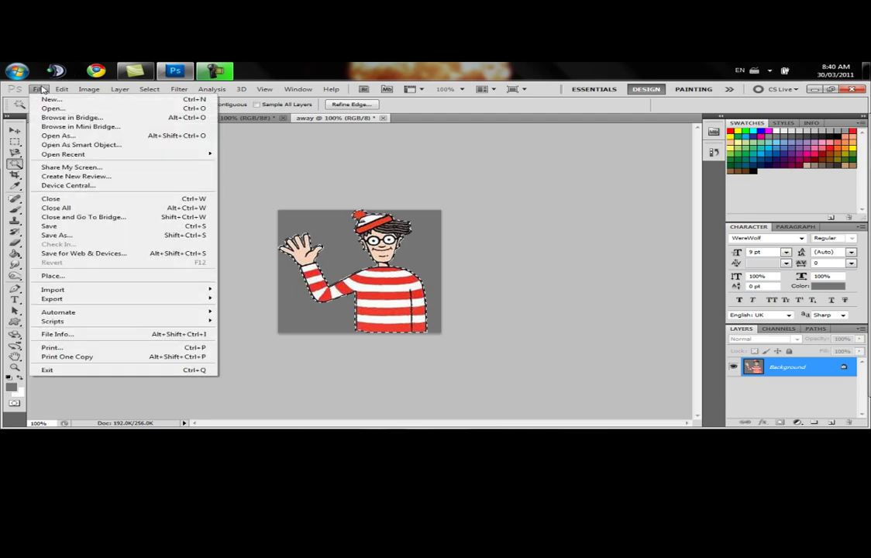
left_click(71, 235)
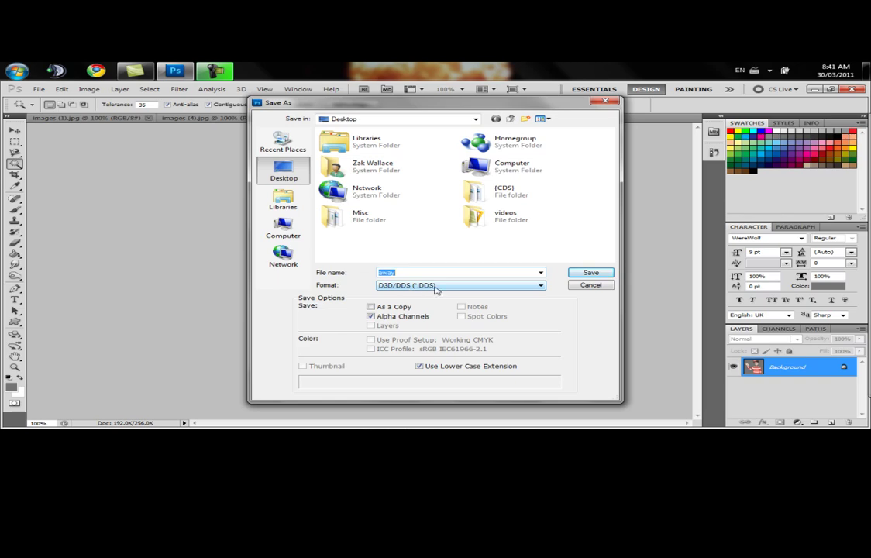
left_click(589, 273)
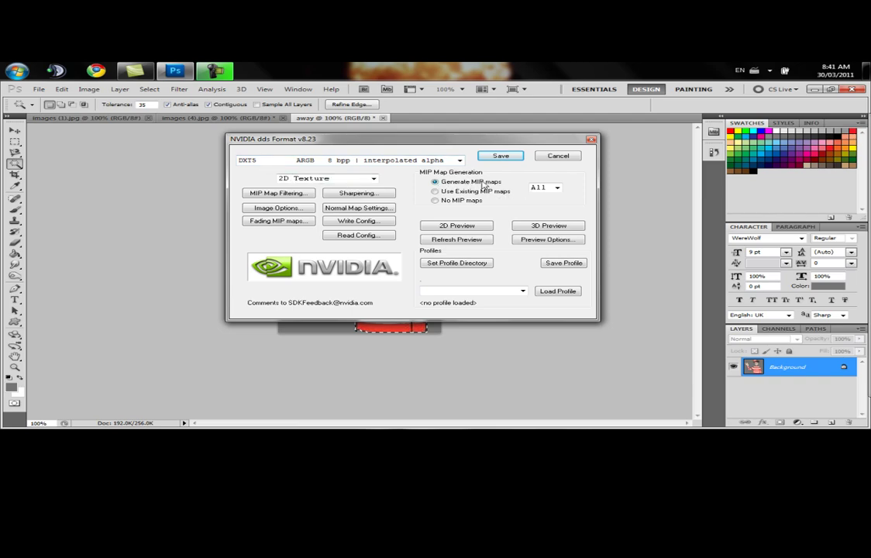
left_click(500, 155)
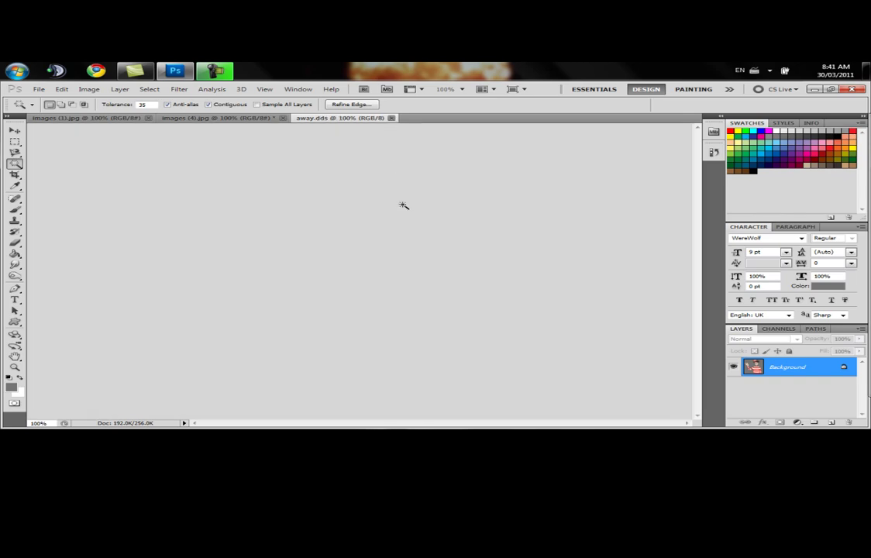
Close away.dds and reopen it from the Desktop with default DDS load settings and MIP maps
key("ctrl+w")
left_click(38, 89)
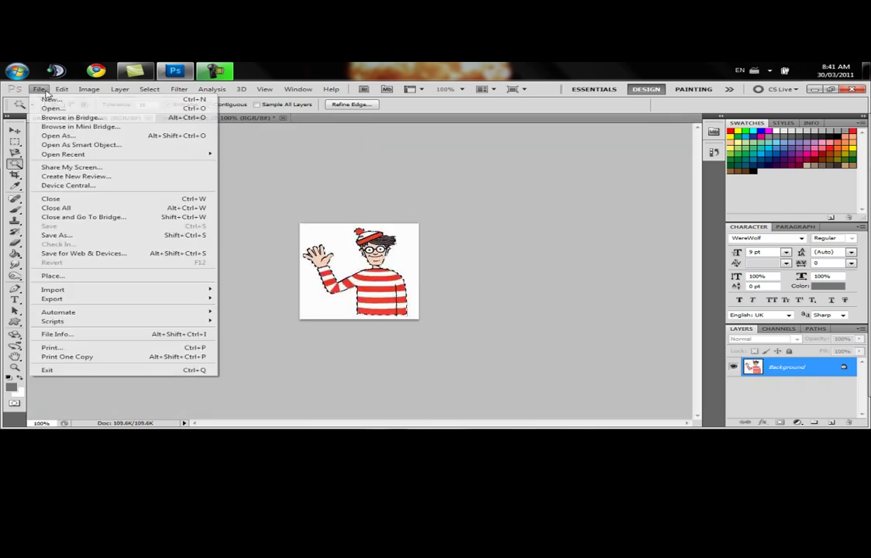
left_click(53, 108)
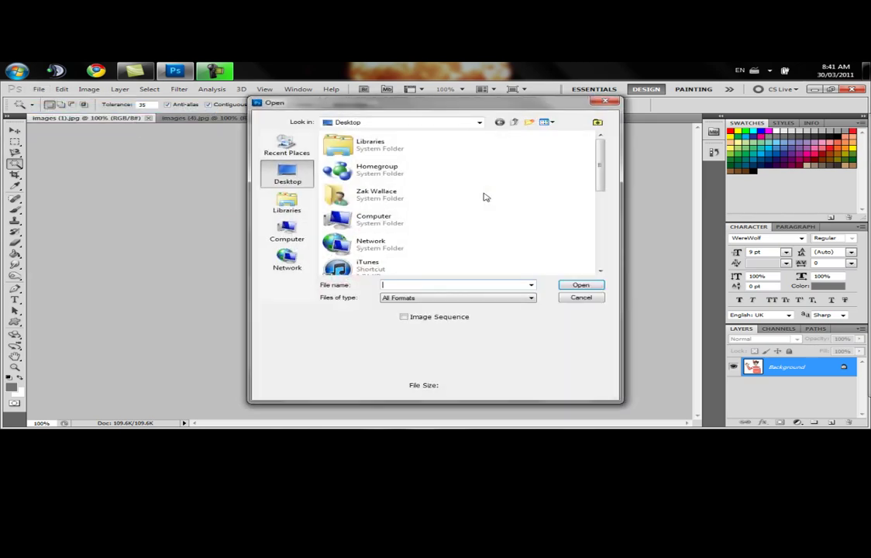
scroll(385, 226, "down", 1)
scroll(387, 217, "down", 2)
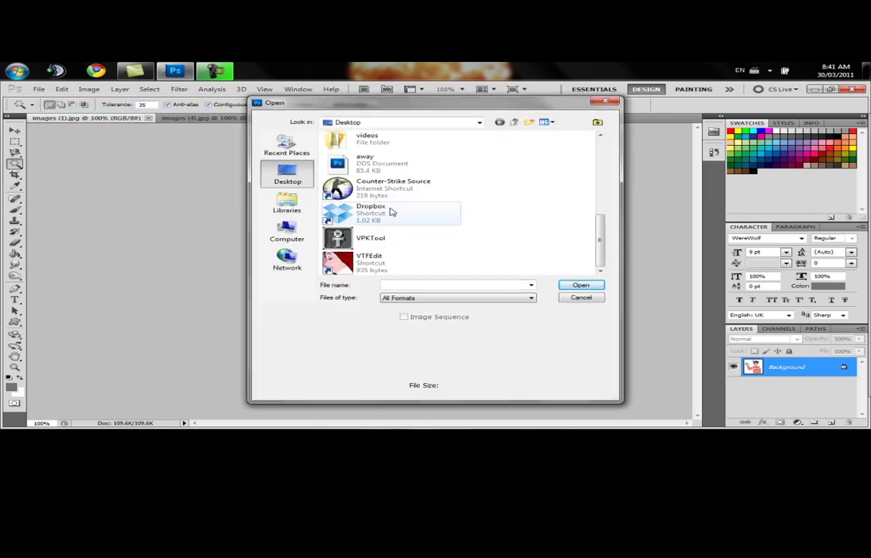
left_click(372, 164)
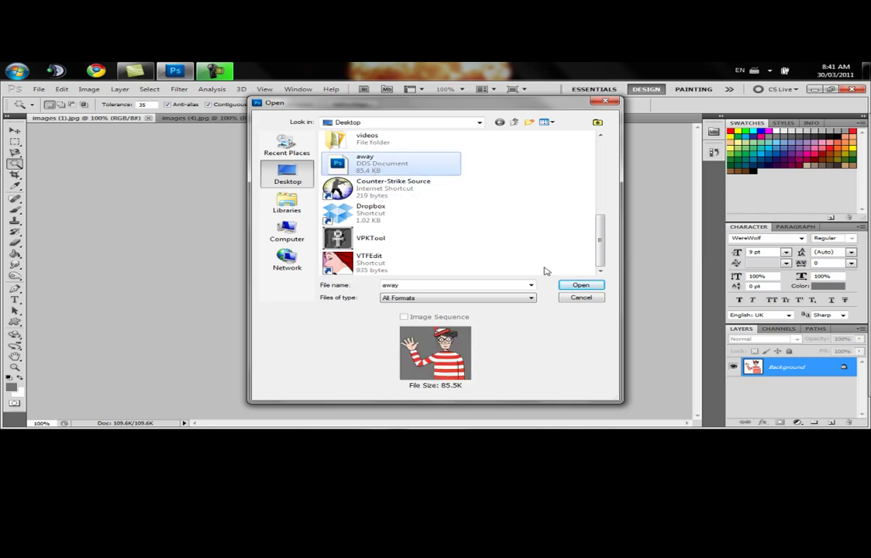
left_click(581, 286)
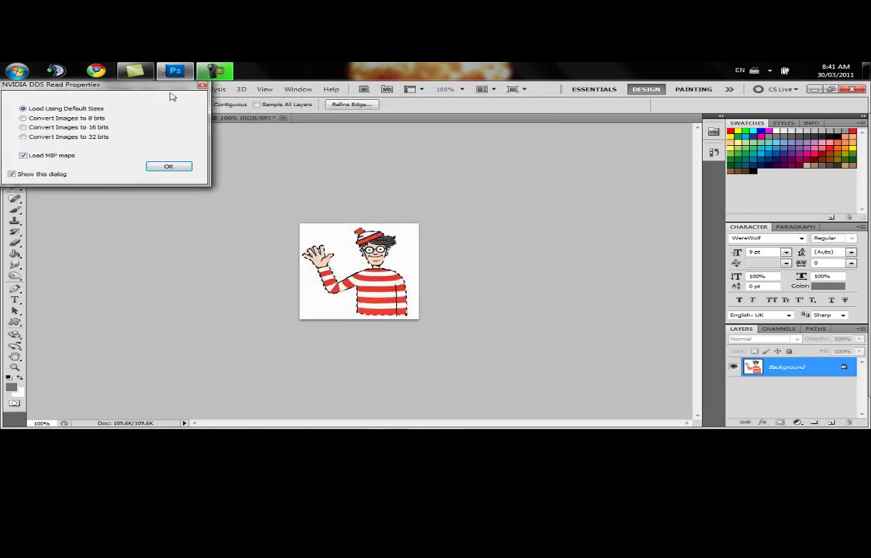
left_click_drag(152, 86, 462, 182)
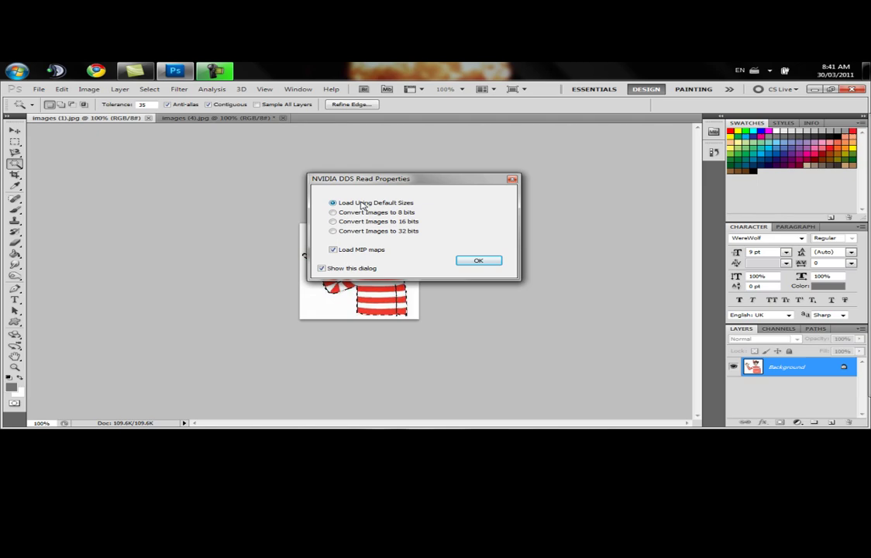
left_click(478, 260)
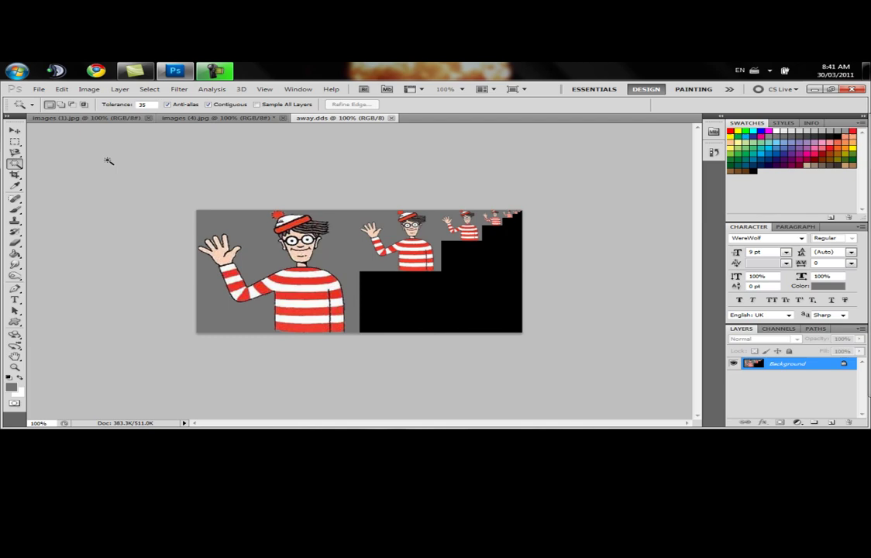
Select the left half of away.dds and brush grey over the large Waldo figure
left_click(15, 142)
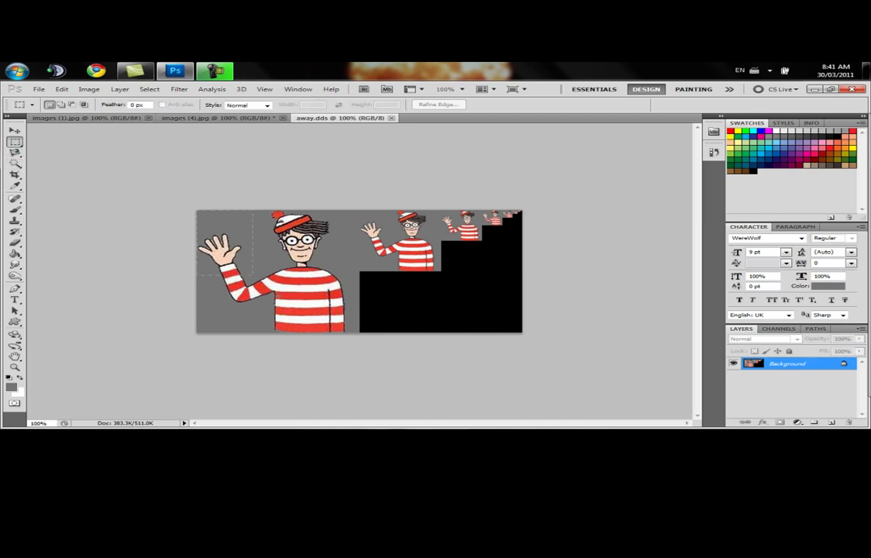
left_click_drag(358, 348, 174, 203)
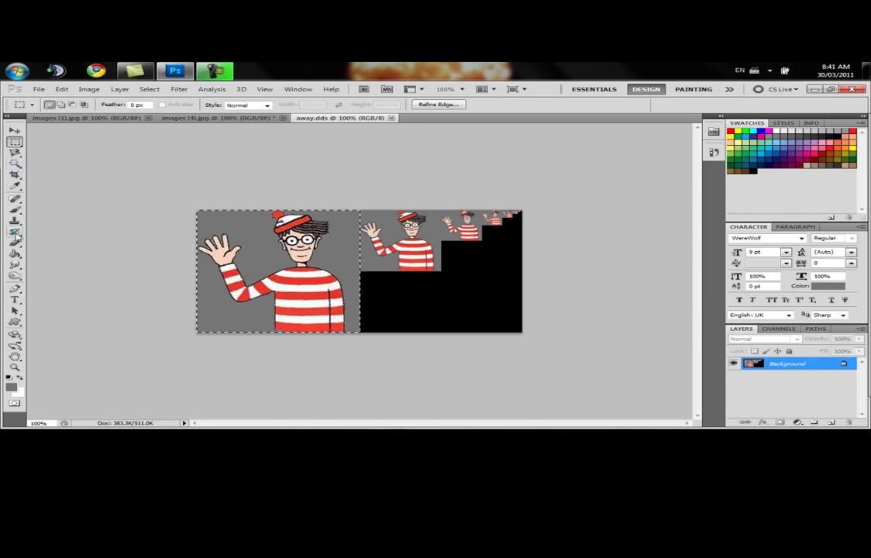
left_click(14, 209)
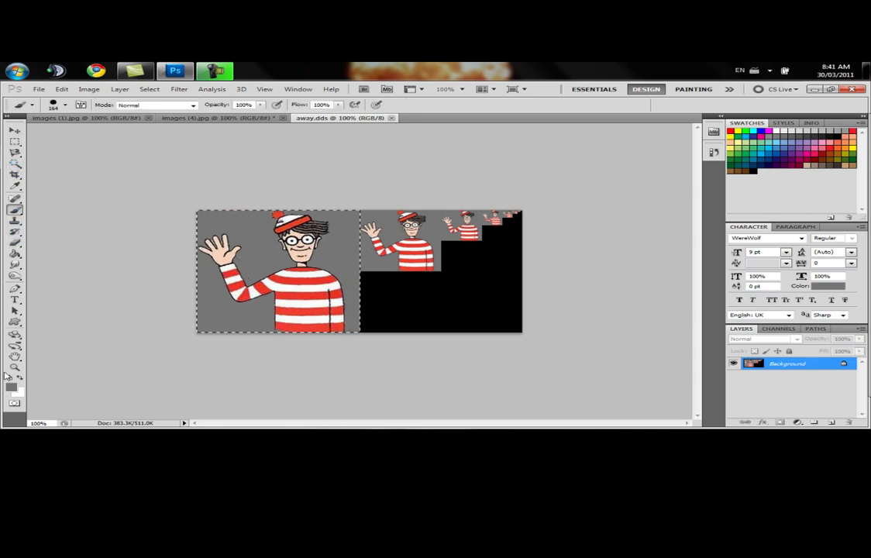
mouse_move(58, 369)
left_mouse_down()
mouse_move(243, 365)
mouse_move(238, 187)
mouse_move(223, 348)
mouse_move(337, 165)
mouse_move(336, 371)
left_mouse_up()
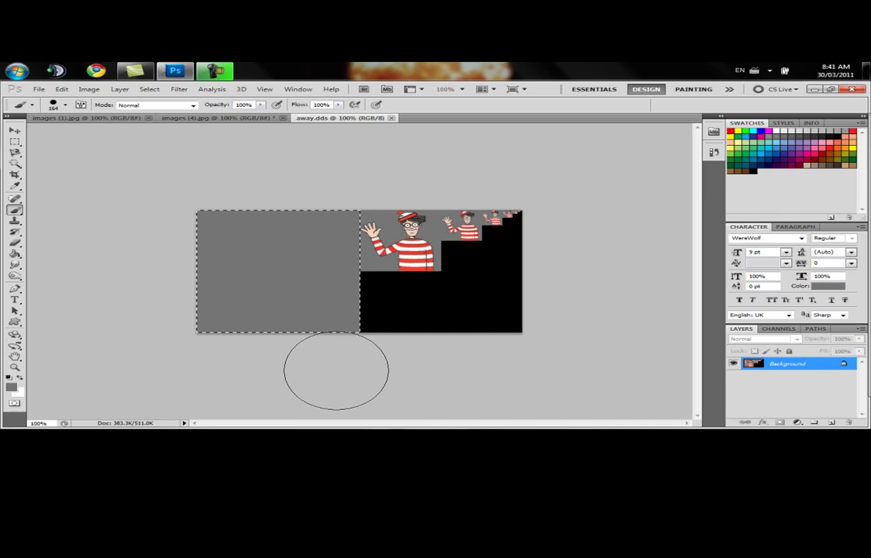
View only the Alpha 1 channel and set the foreground colour to black
left_click(778, 328)
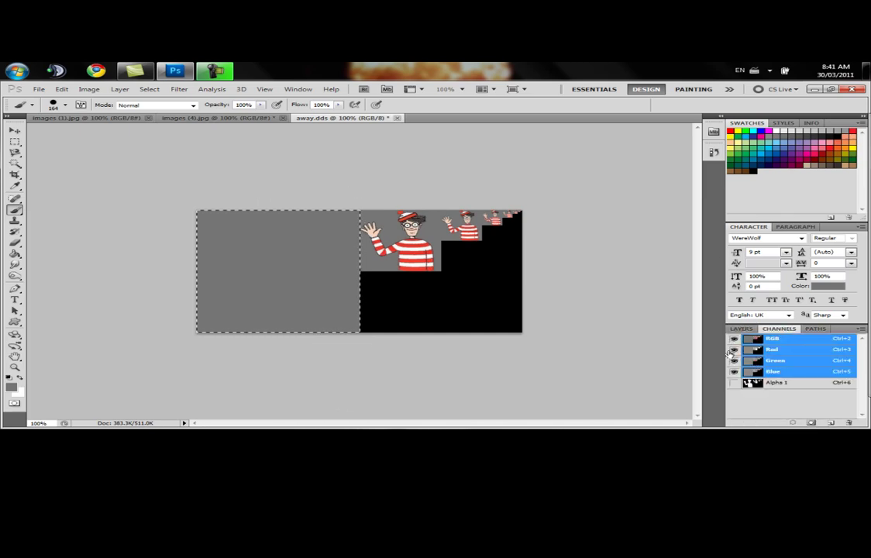
left_click(734, 383)
left_click(734, 339)
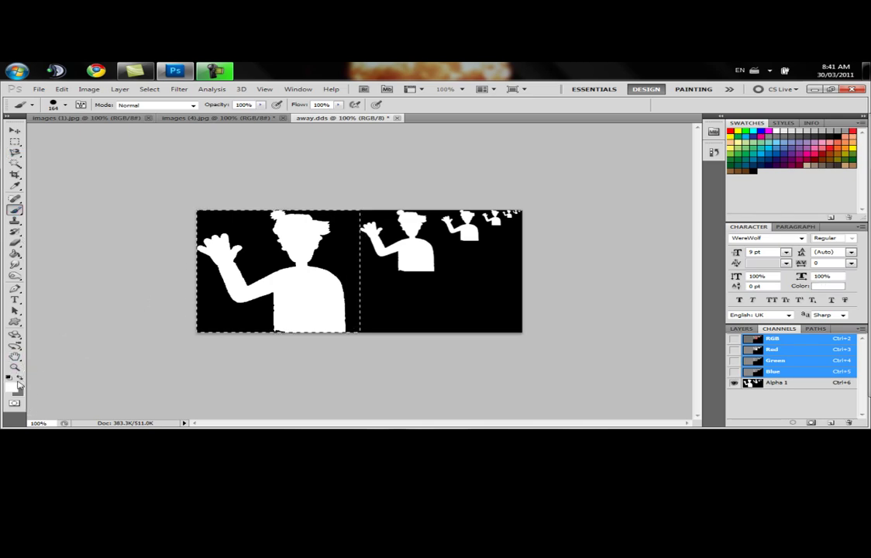
left_click(11, 385)
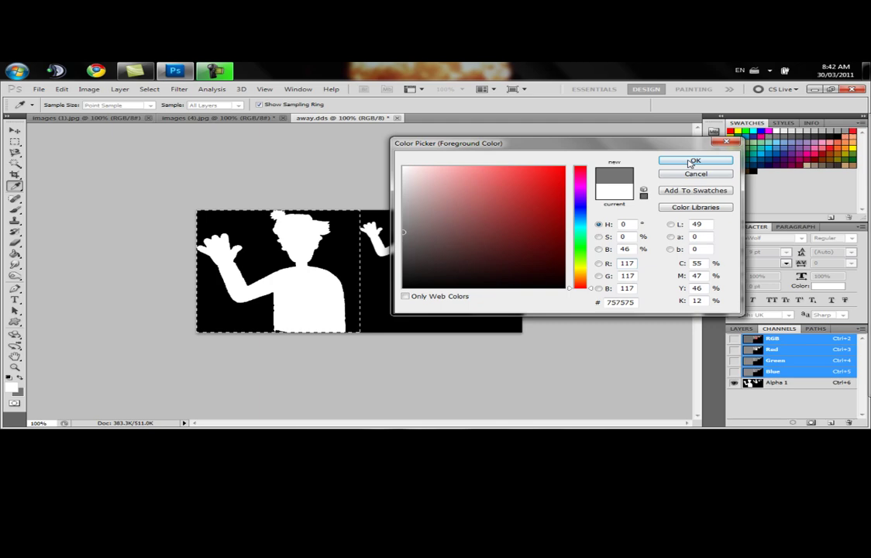
left_click(695, 160)
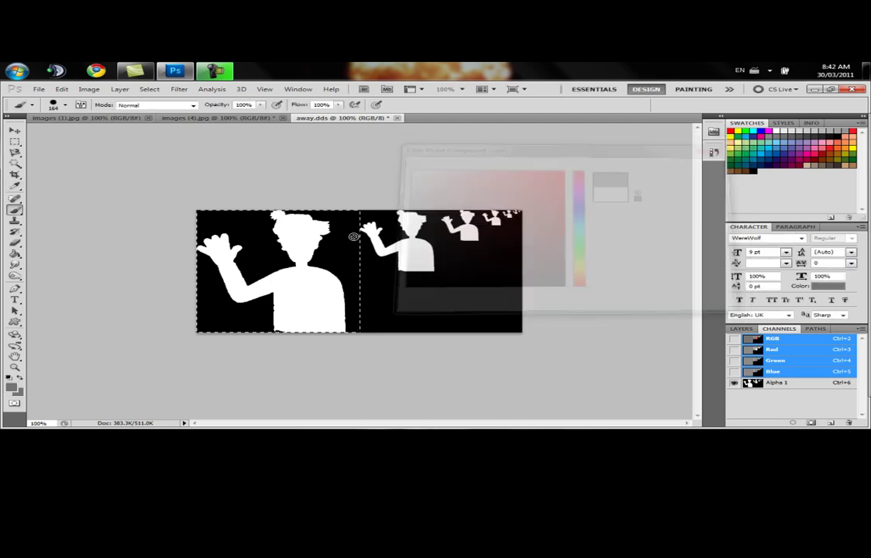
left_click(13, 386)
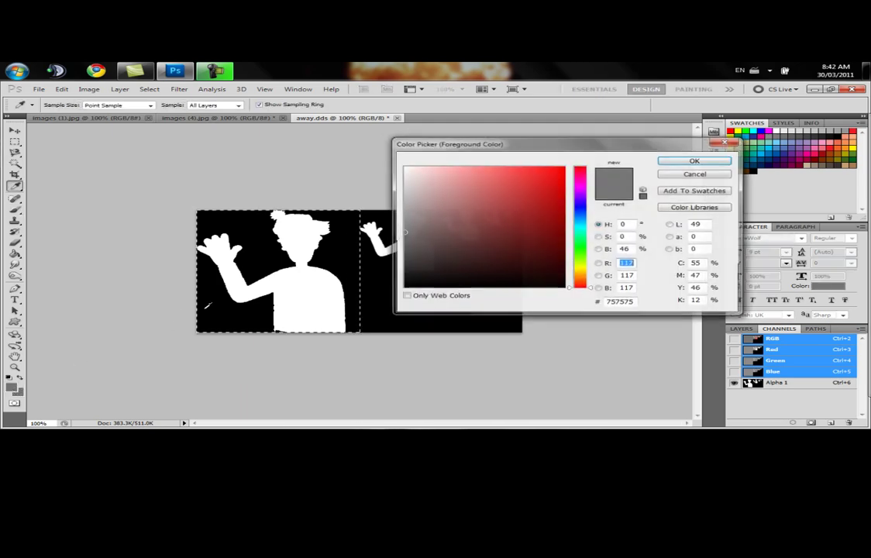
mouse_move(478, 255)
left_mouse_down()
mouse_move(414, 274)
mouse_move(402, 288)
left_mouse_up()
left_click(685, 160)
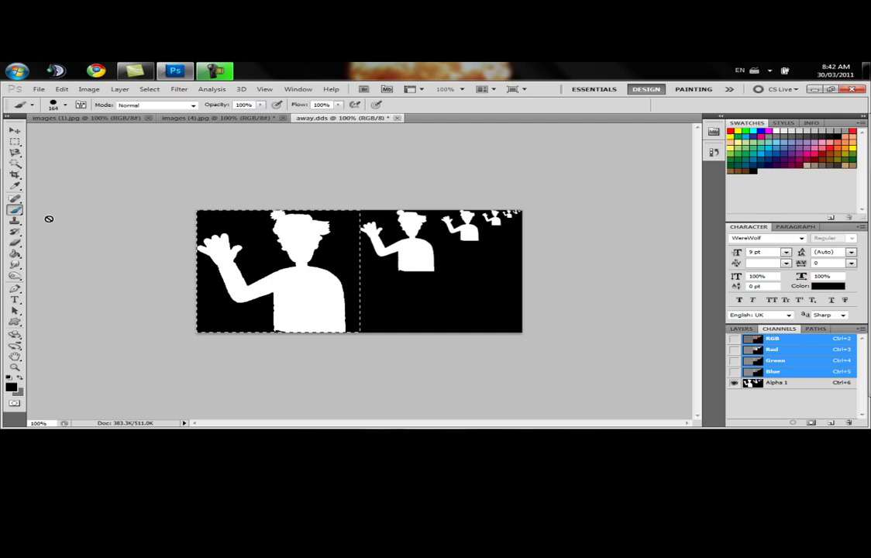
Paint black over the left Waldo silhouette in Alpha 1, then return to RGB and Layers
left_click(778, 384)
mouse_move(233, 259)
left_mouse_down()
mouse_move(256, 204)
mouse_move(344, 332)
mouse_move(340, 298)
left_mouse_up()
key("v")
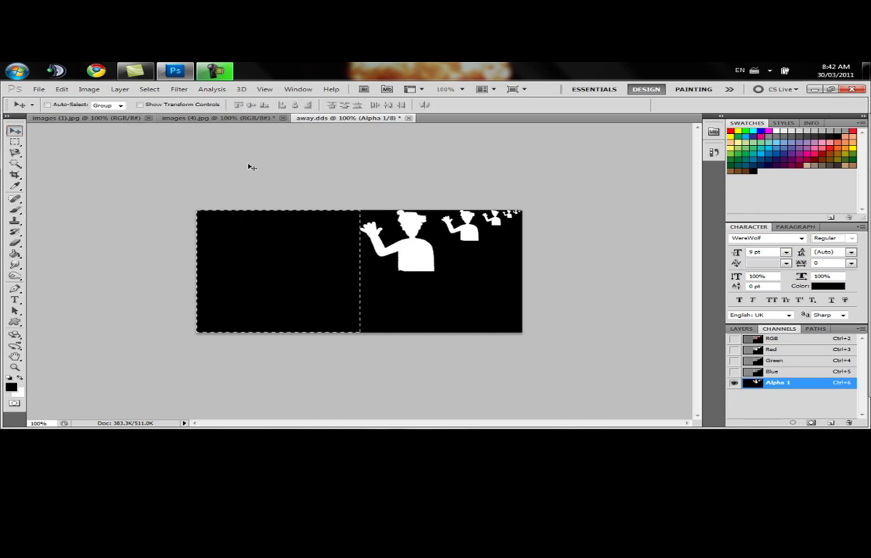
left_click(764, 338)
left_click(742, 328)
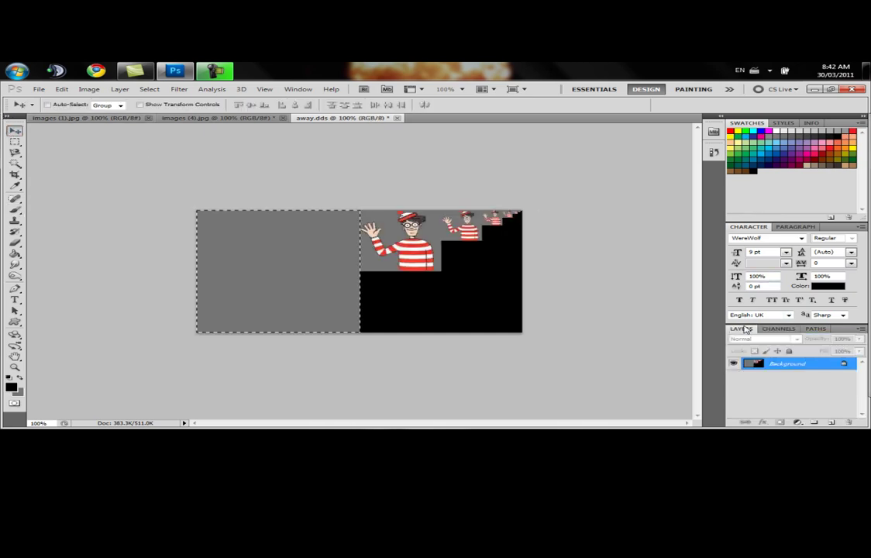
Select the striped cartoon in images (4).jpg by inverting a magic-wand background selection, then drag it onto away.dds
left_click(190, 119)
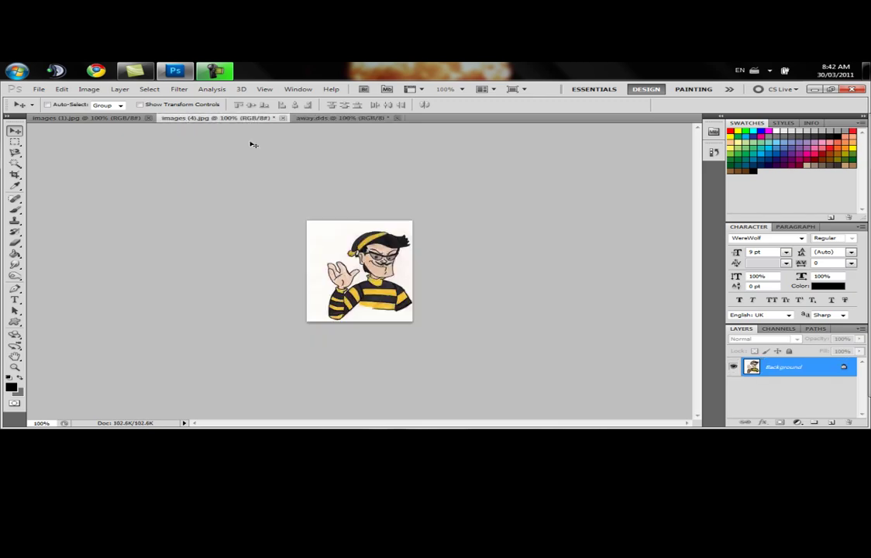
left_click(14, 163)
left_click(312, 231)
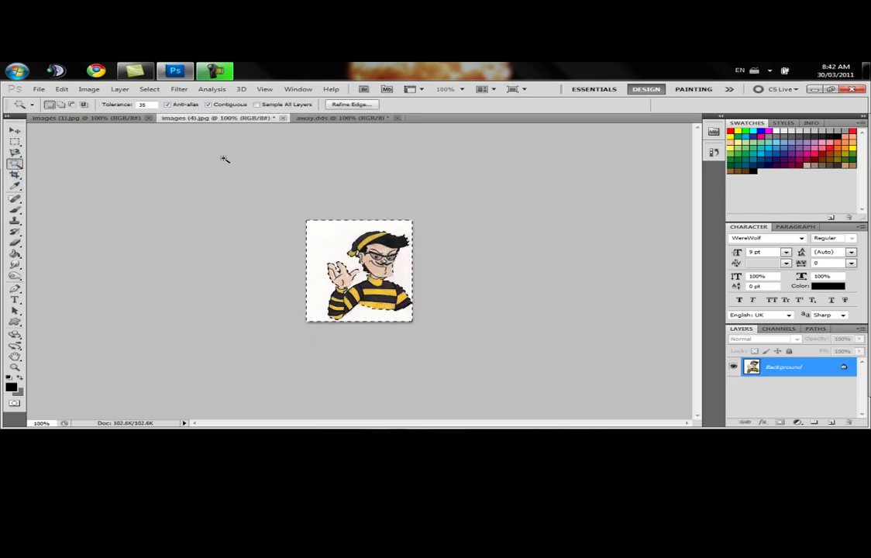
left_click(149, 88)
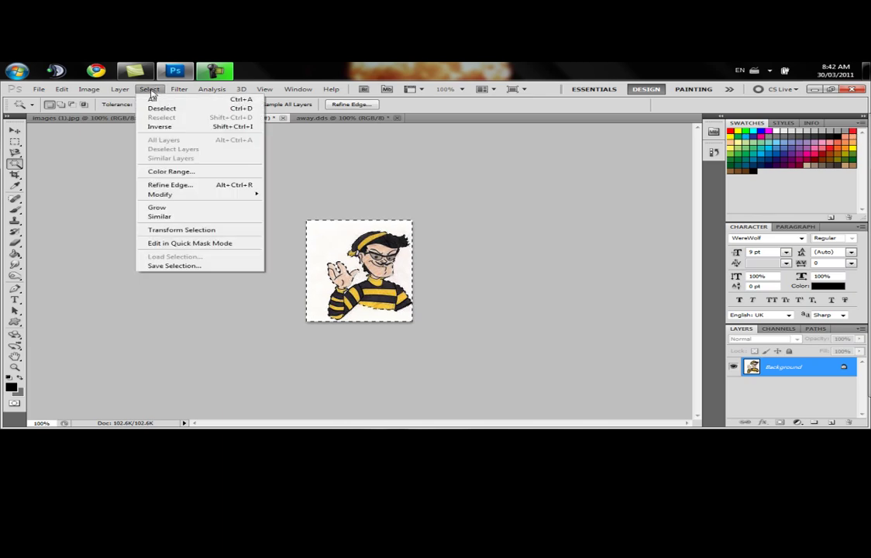
left_click(170, 129)
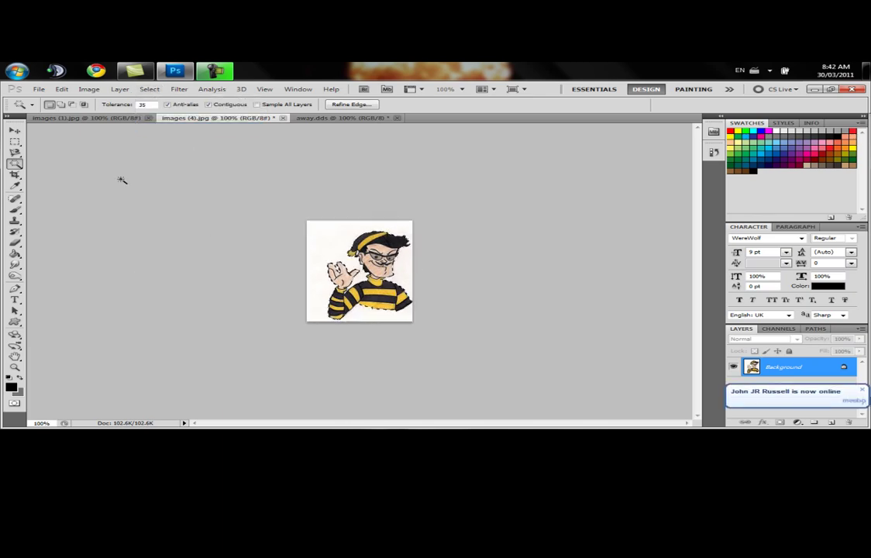
left_click(15, 130)
left_click_drag(376, 240, 283, 282)
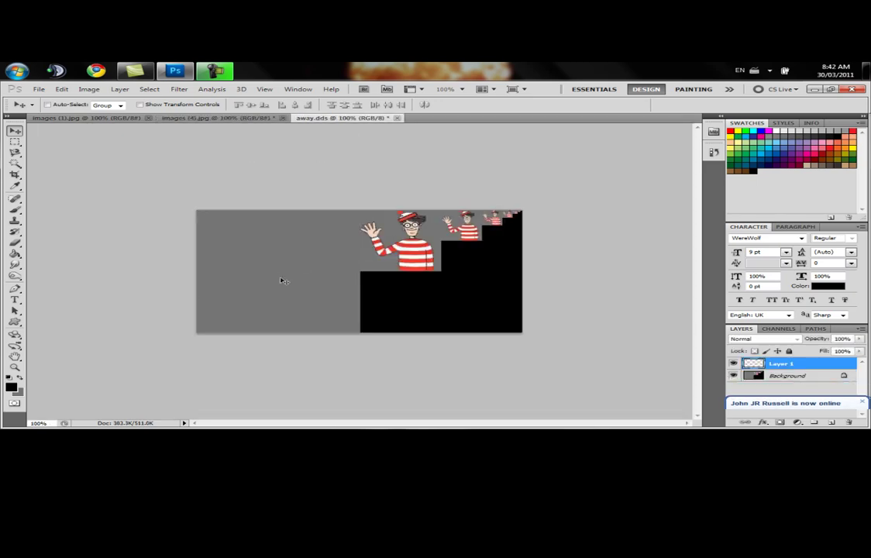
Free-transform Layer 1's Odlaw figure up to about 134.5% and apply the resize
left_click(61, 88)
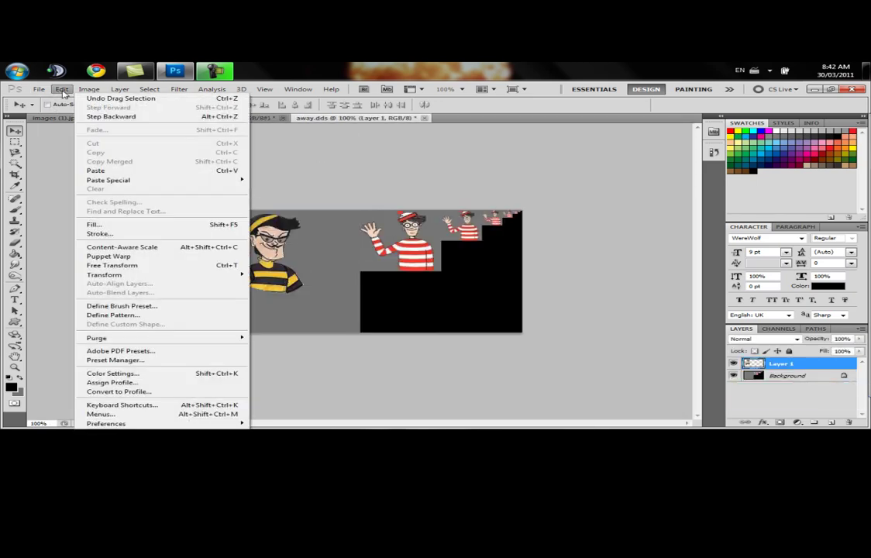
left_click(111, 265)
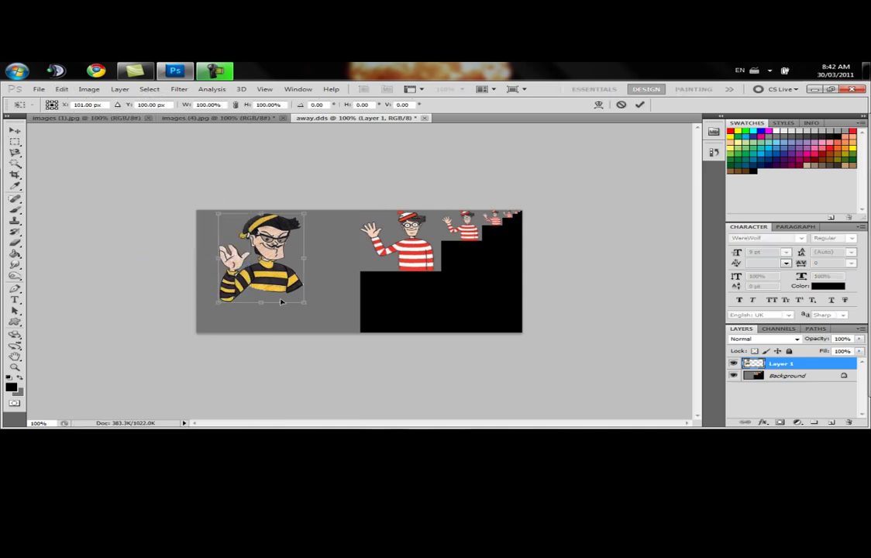
left_click_drag(306, 302, 338, 330)
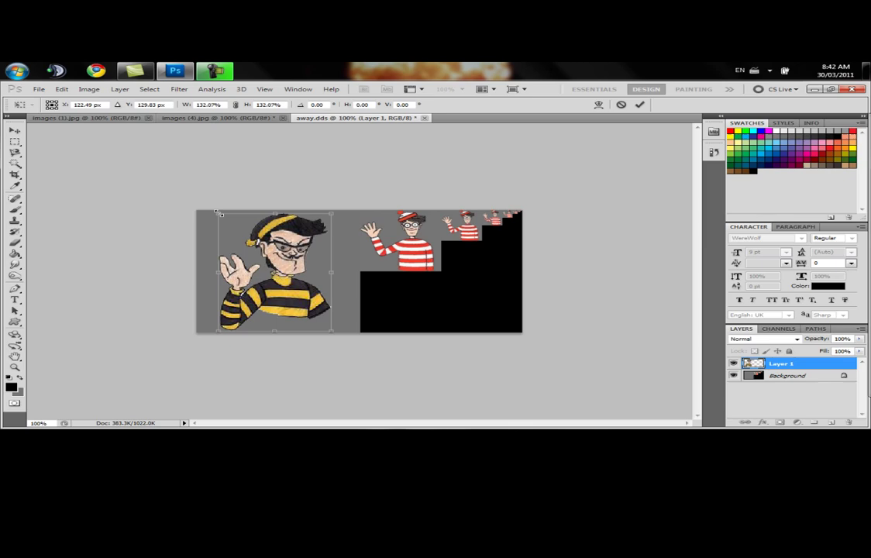
left_click_drag(216, 212, 214, 210)
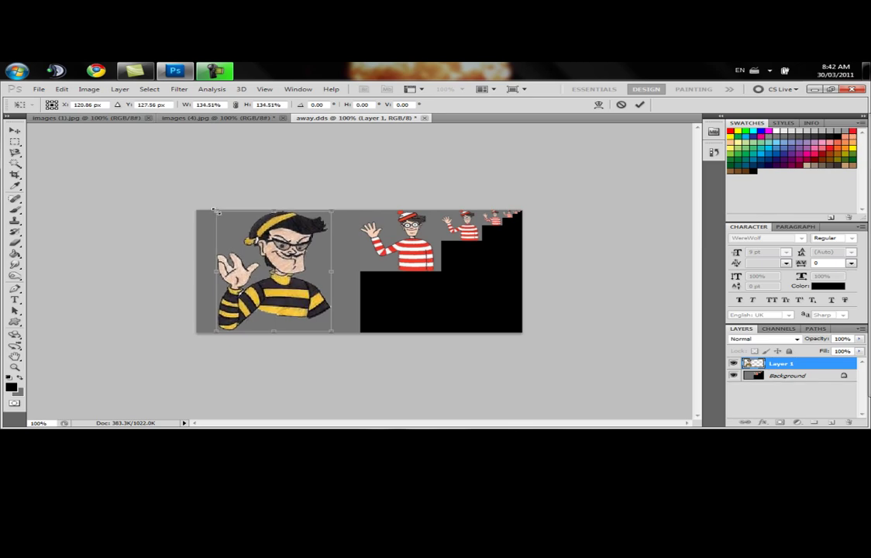
left_click(16, 130)
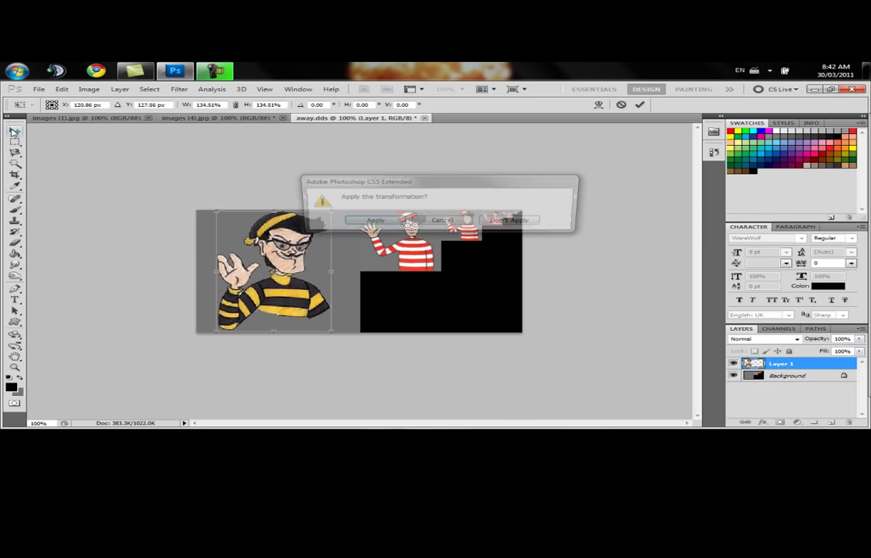
left_click(370, 219)
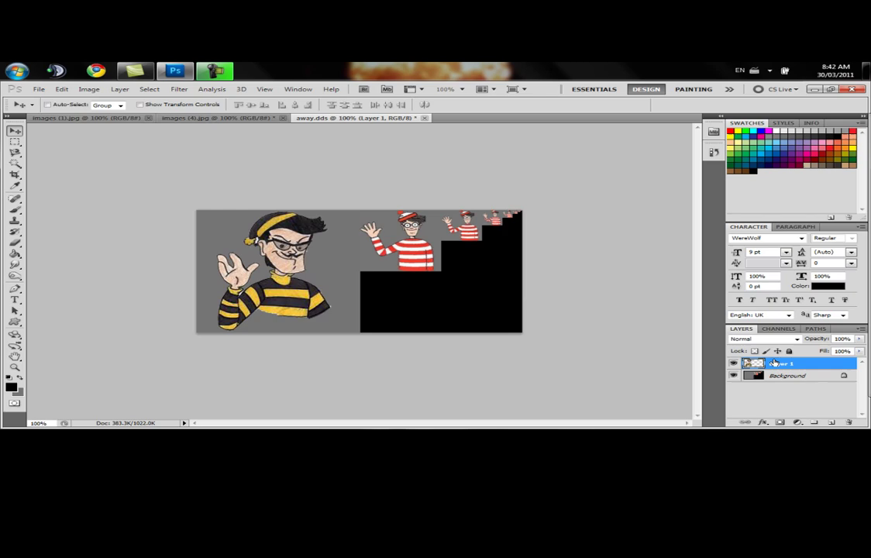
Load Layer 1's outline as a selection and switch to the Alpha 1 channel
double_click(773, 363)
double_click(779, 363)
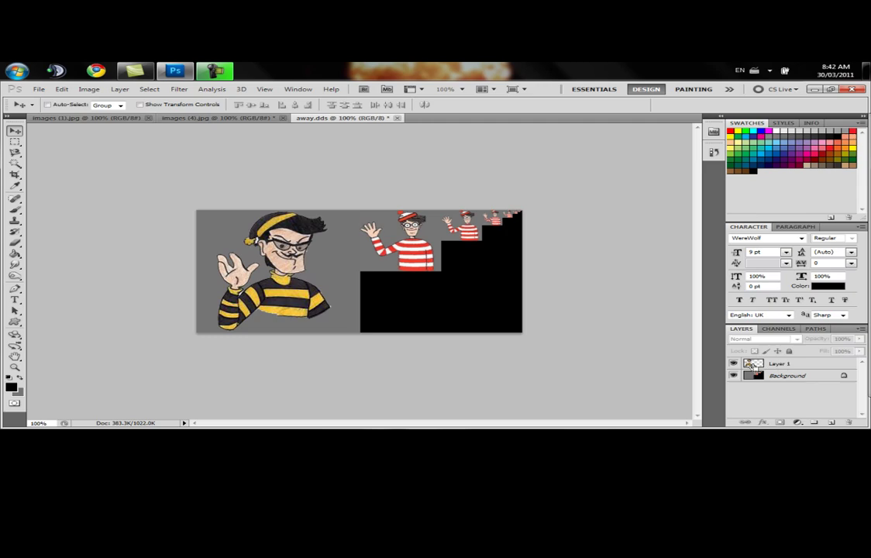
left_click(753, 364, "ctrl")
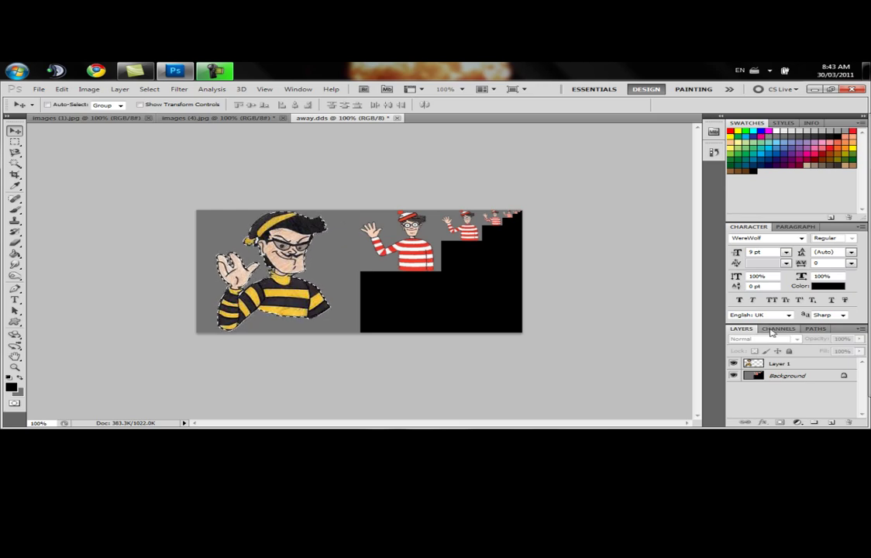
left_click(774, 328)
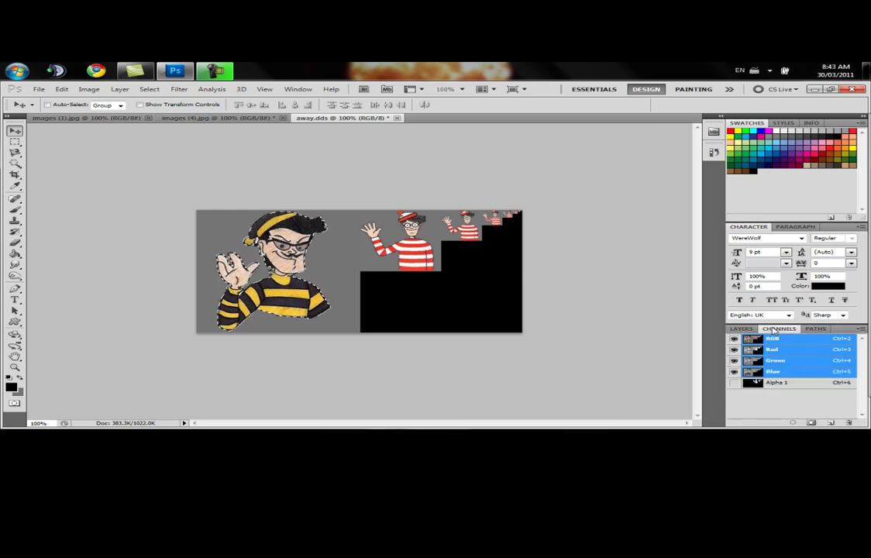
left_click(775, 383)
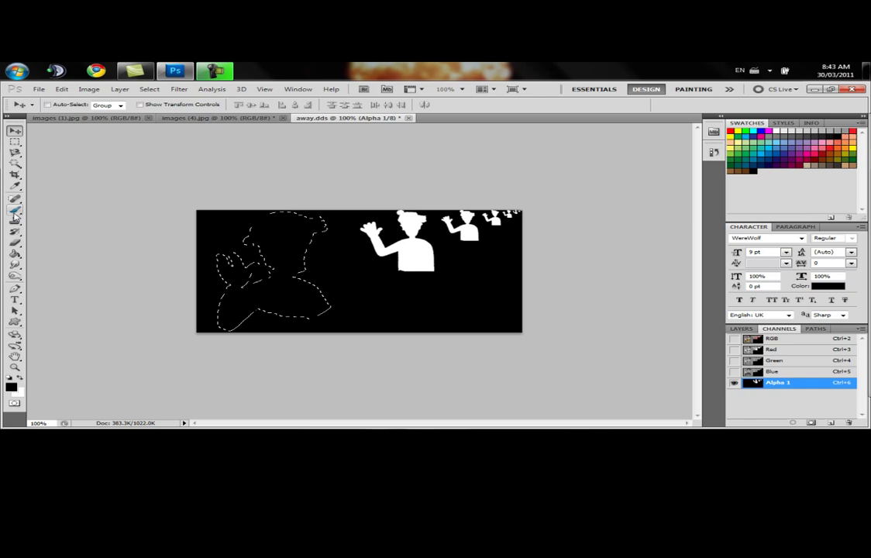
Brush the selected silhouette white in Alpha 1, then return to RGB and the Layers panel
left_click(16, 210)
left_click(21, 377)
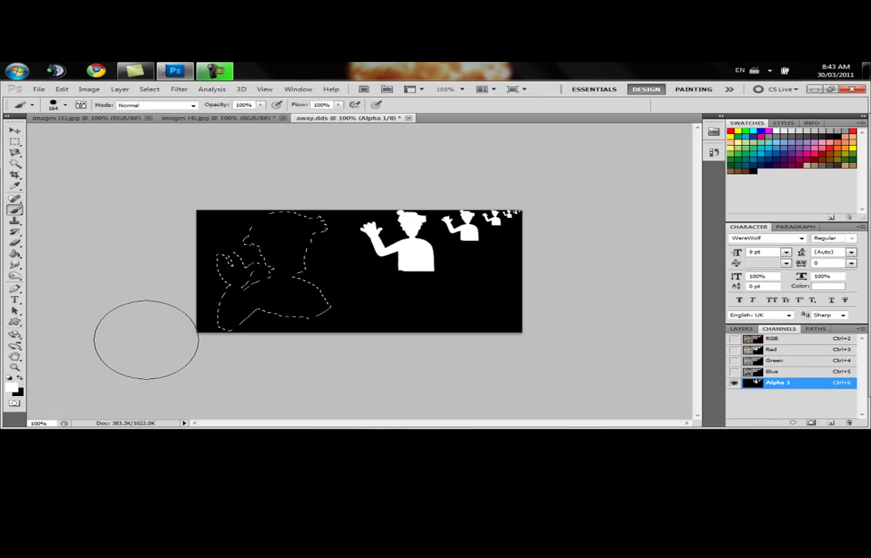
left_click_drag(145, 339, 221, 293)
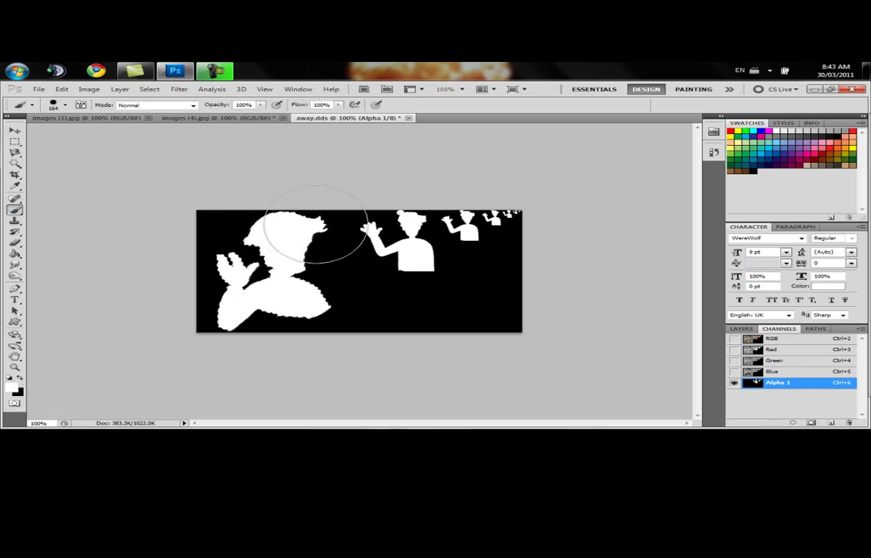
left_click(15, 130)
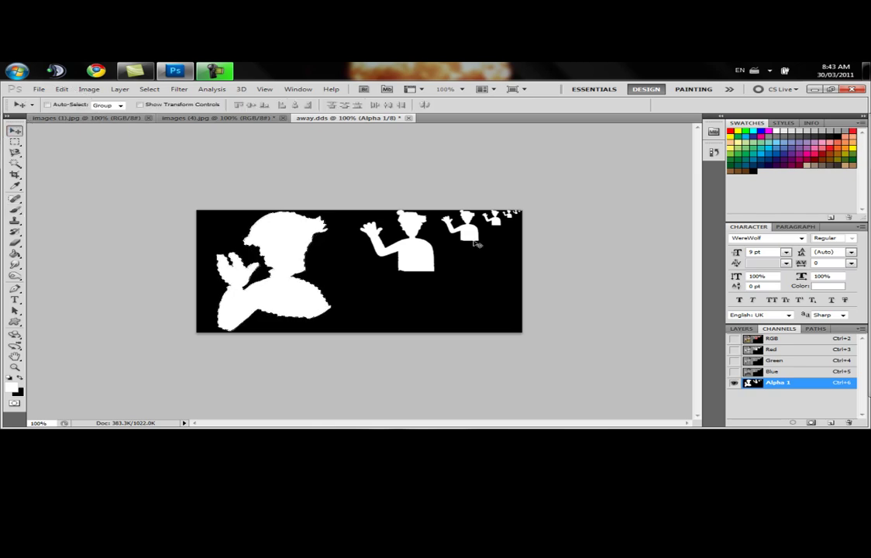
left_click(748, 339)
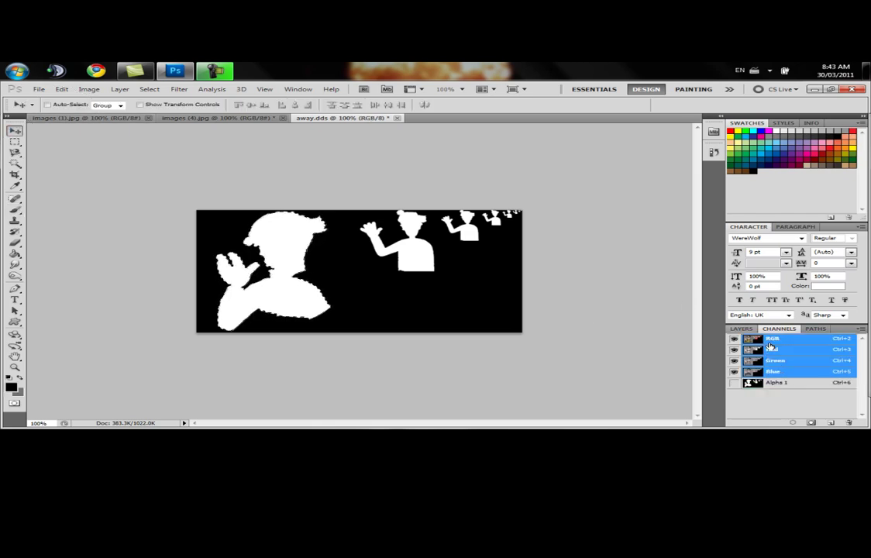
left_click(747, 330)
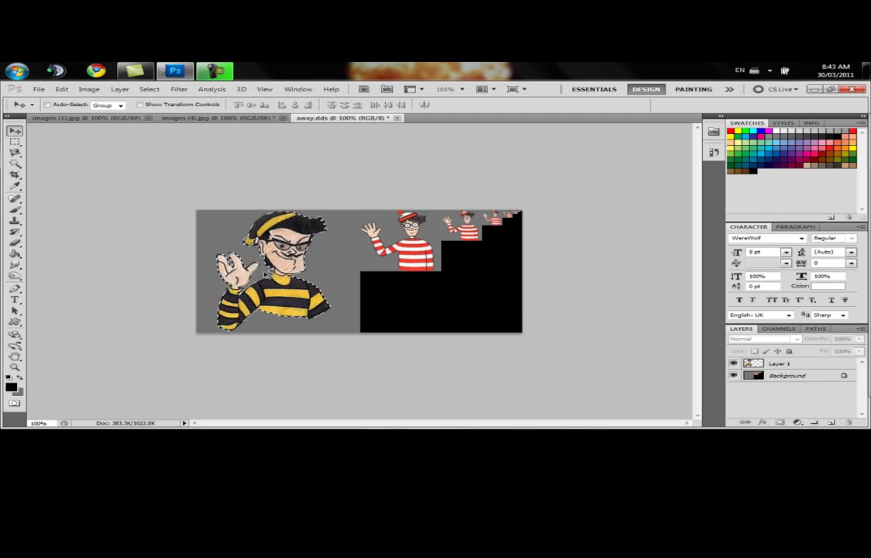
Deselect and save the spray as New in D3D/DDS format with DXT5 compression, then minimise Photoshop
key("ctrl+d")
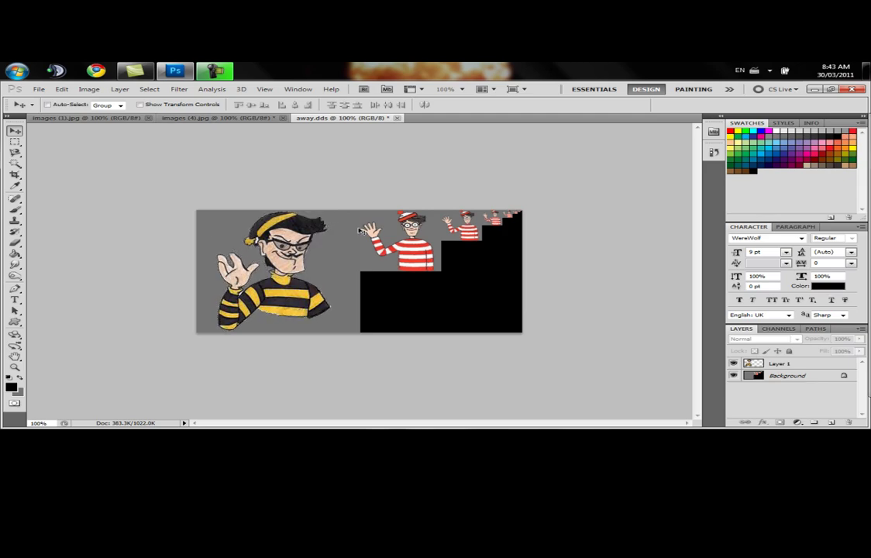
left_click(37, 89)
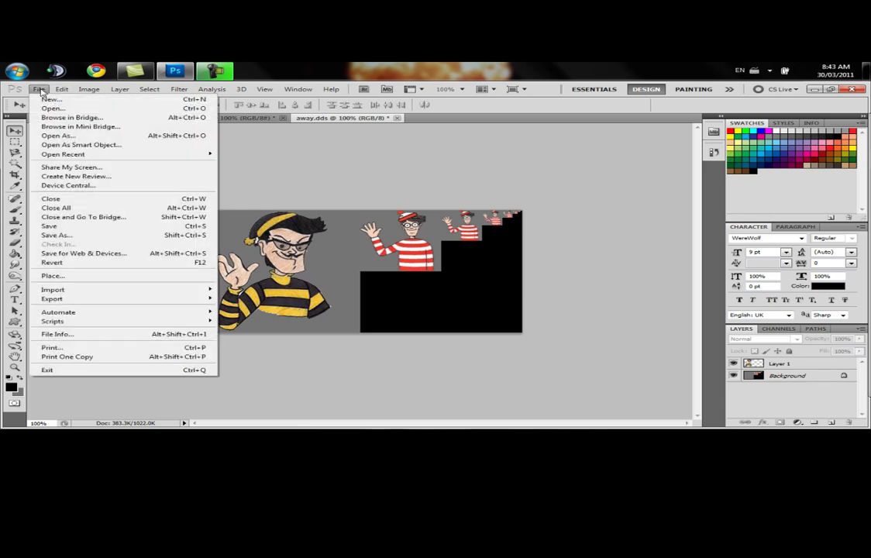
left_click(72, 235)
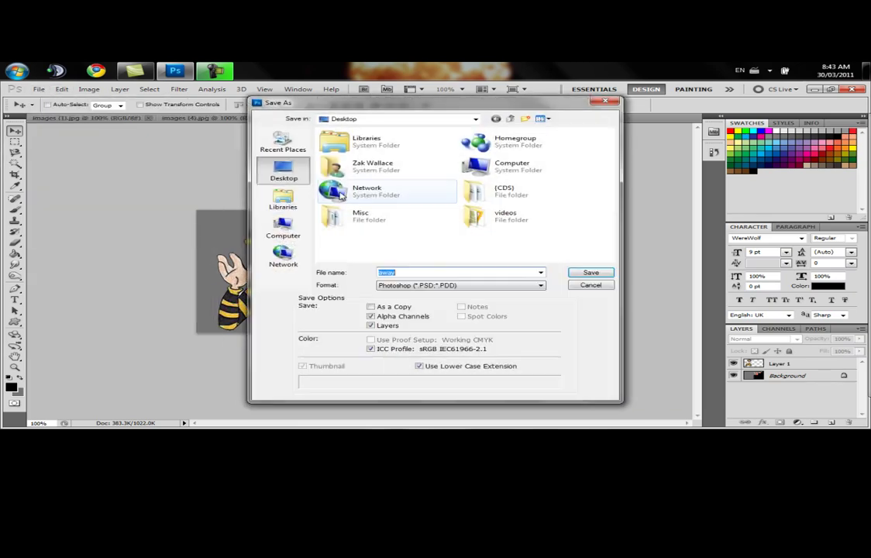
type("New")
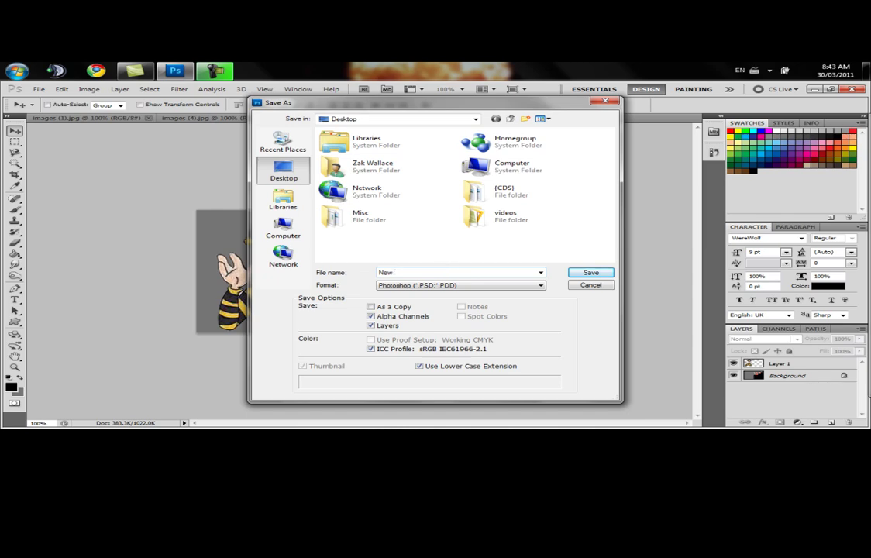
left_click(489, 285)
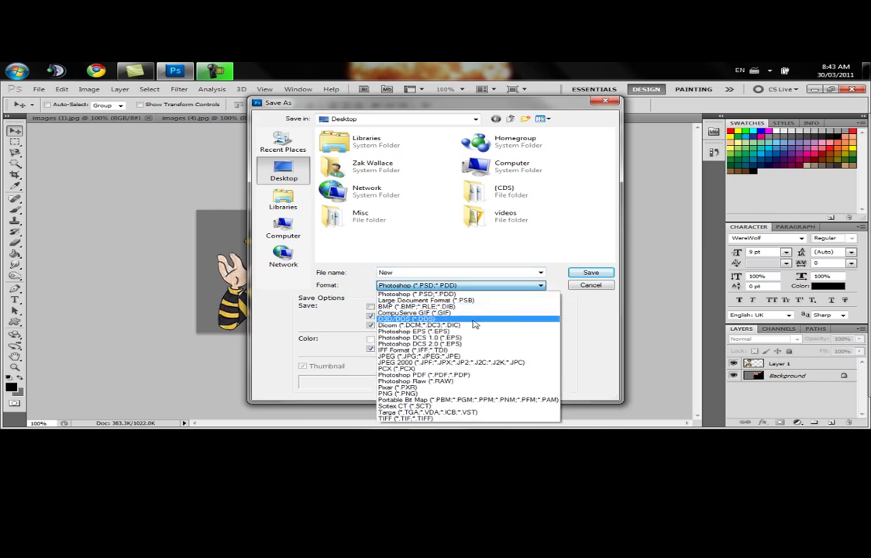
left_click(472, 320)
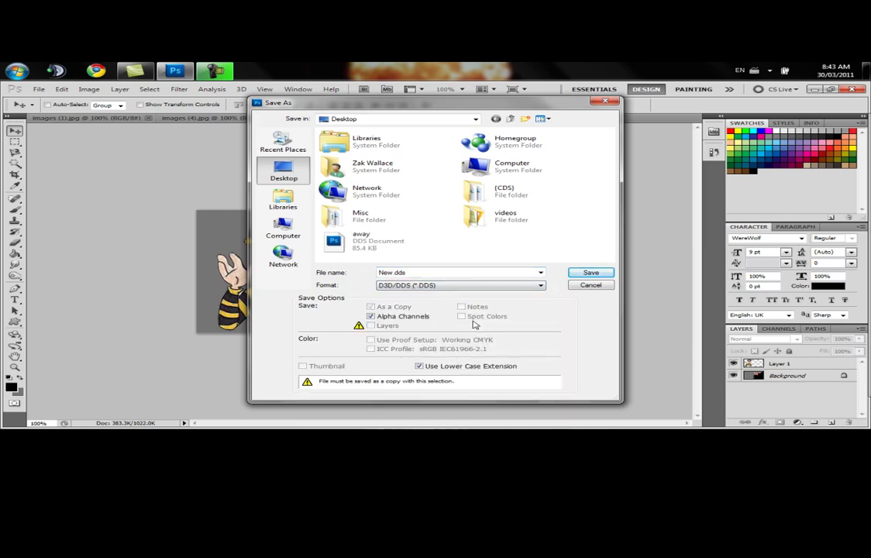
left_click(591, 274)
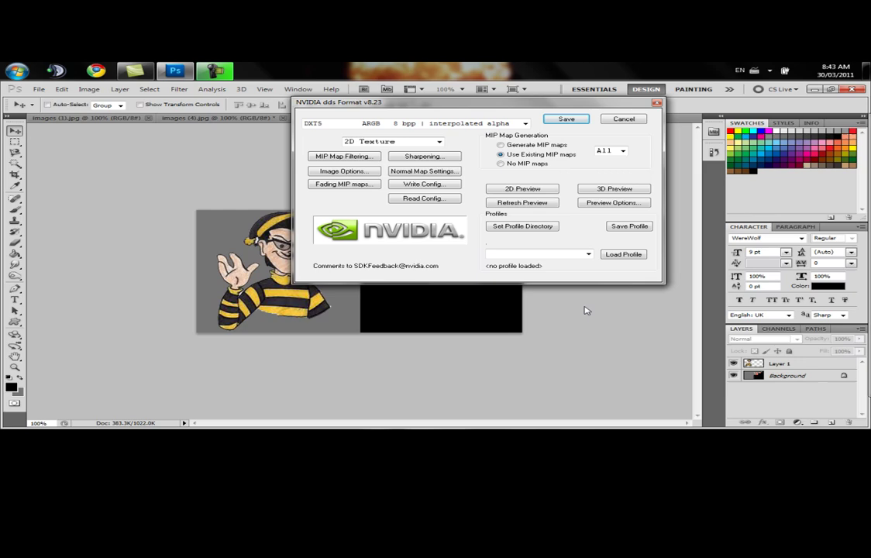
left_click(578, 121)
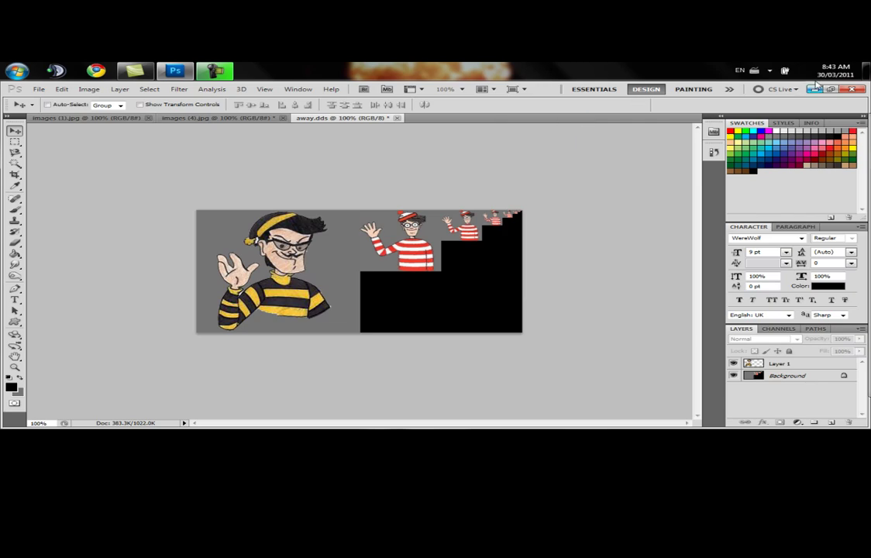
key("super+d")
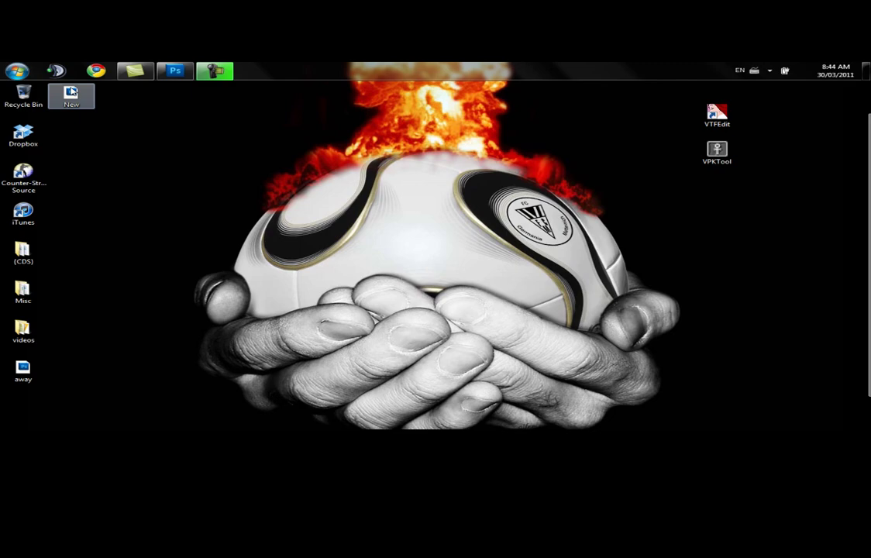
Load New.dds into VPKTool's texture tools, convert it to a New VTF, and close VPKTool
left_click_drag(71, 94, 435, 221)
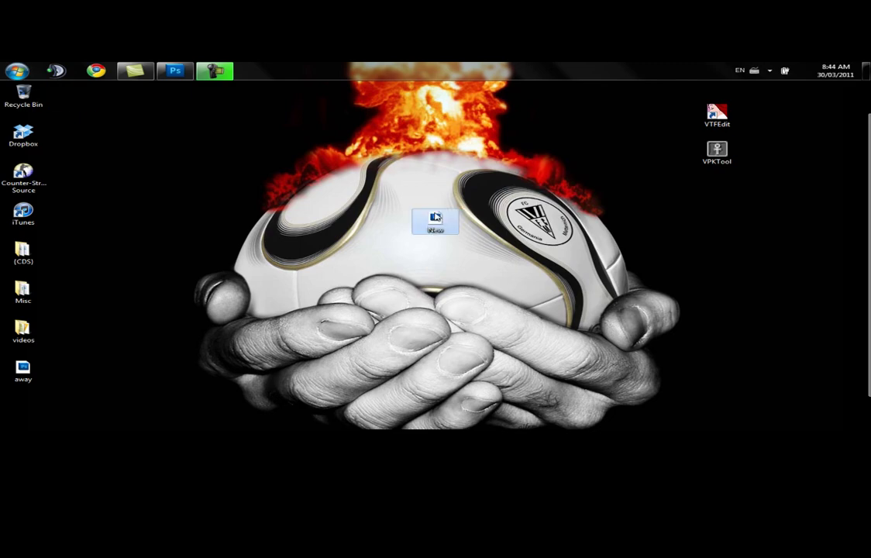
double_click(719, 151)
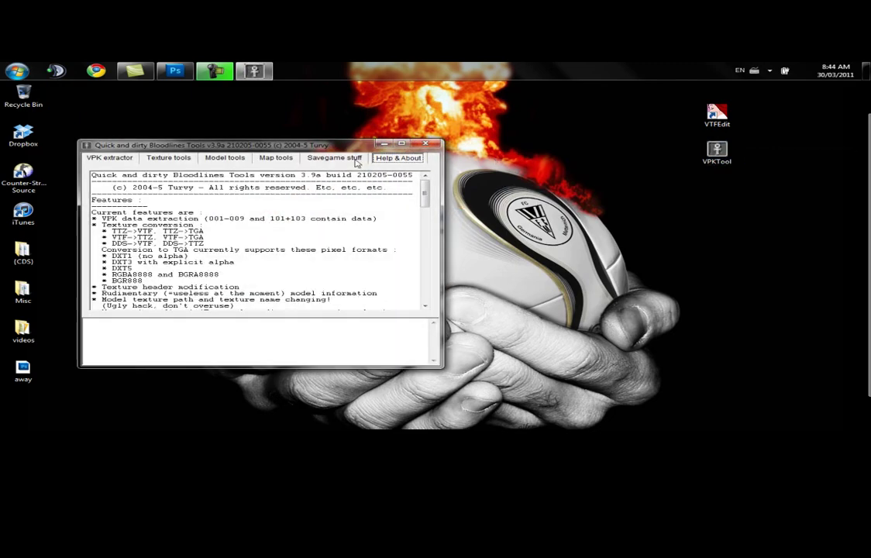
left_click(177, 160)
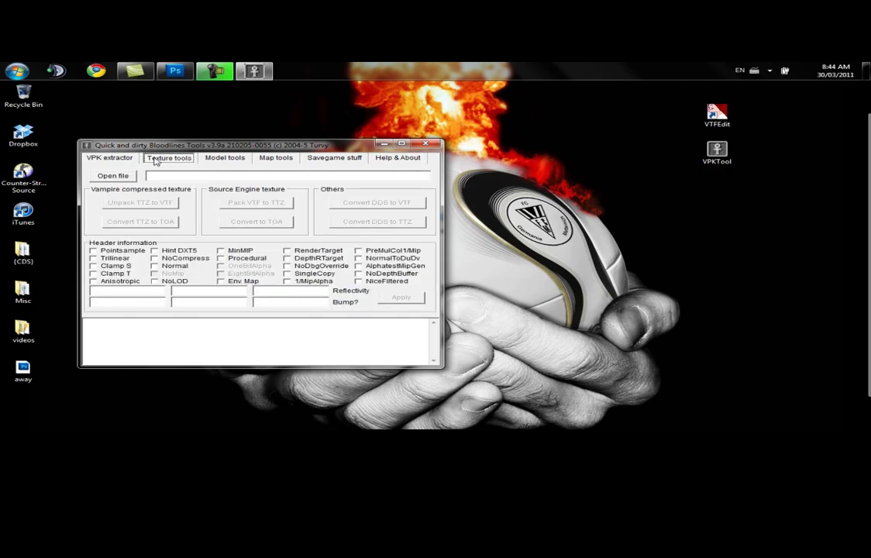
left_click(123, 177)
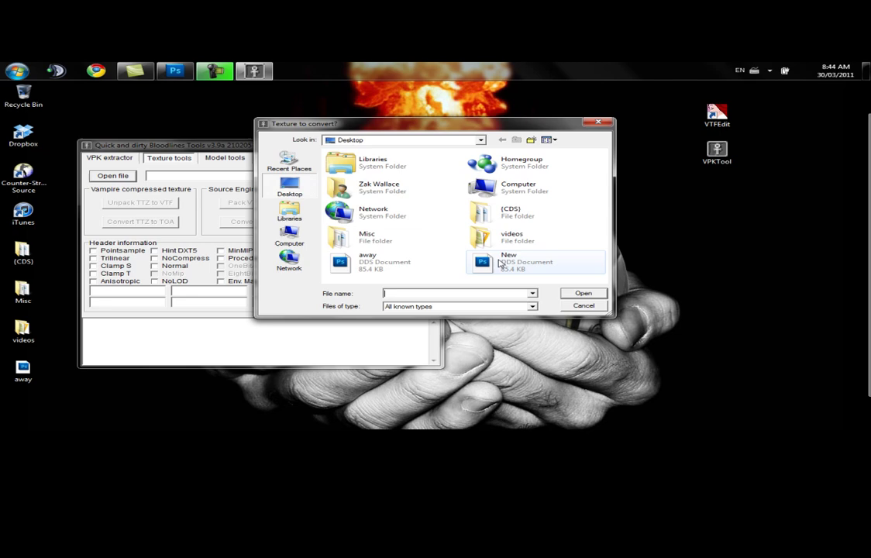
left_click(499, 264)
left_click(585, 294)
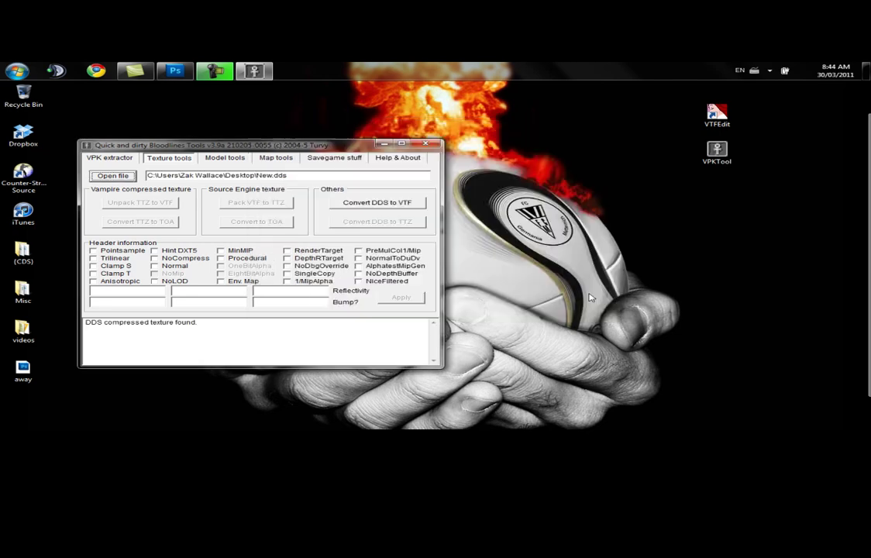
left_click(378, 202)
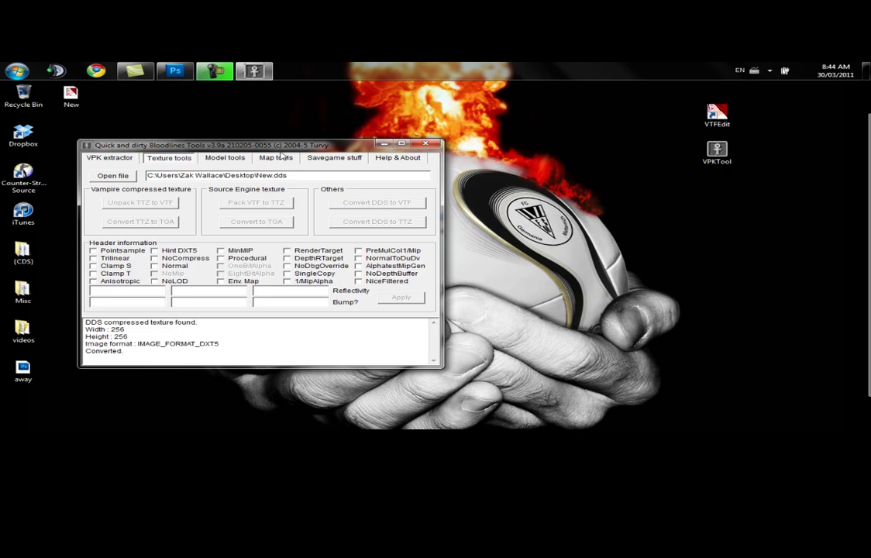
left_click_drag(70, 95, 679, 204)
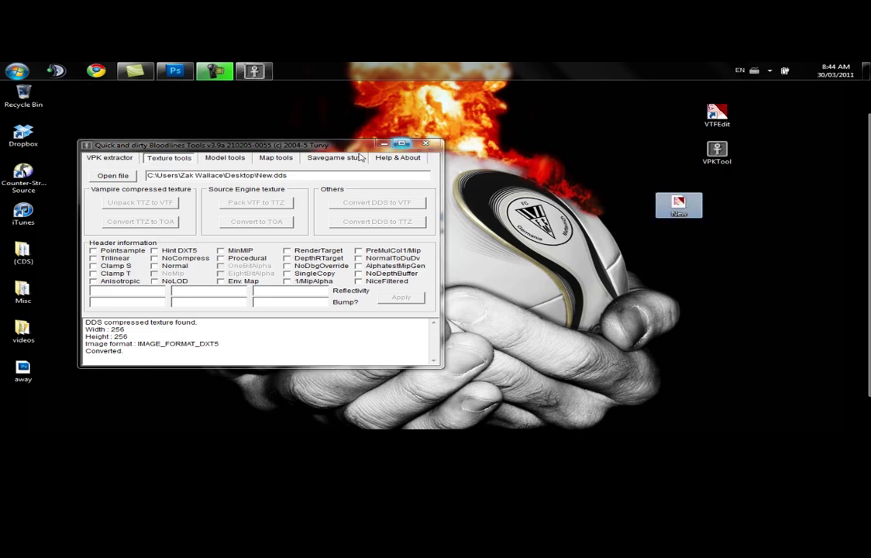
left_click(426, 144)
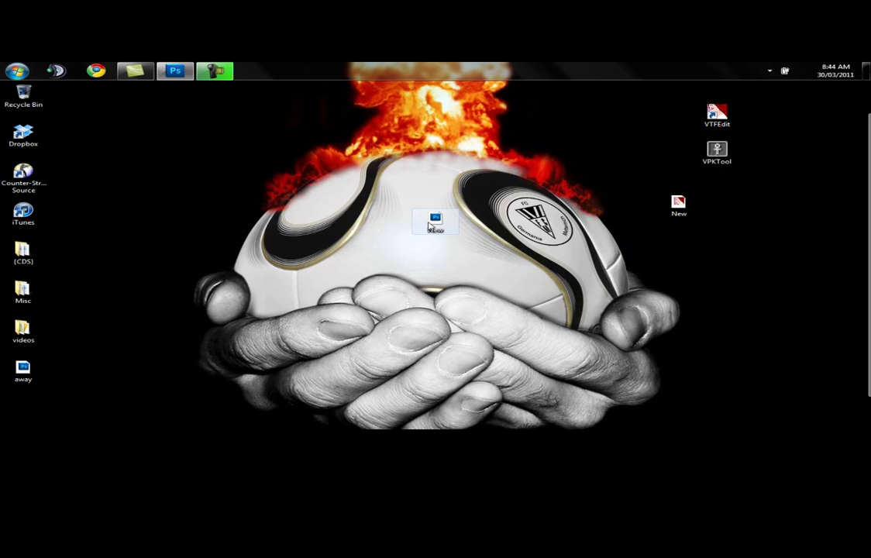
Launch VTFEdit and start the Create VMT File tool
left_click_drag(96, 114, 82, 96)
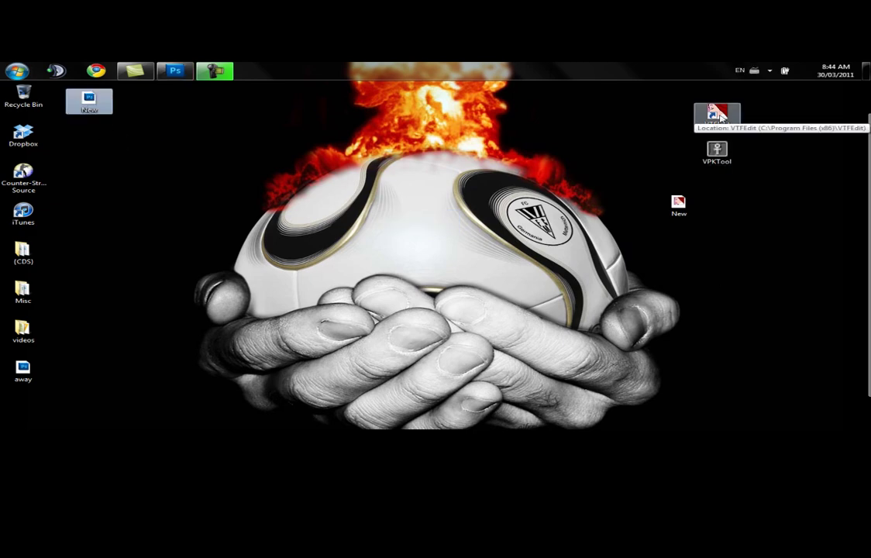
left_click(721, 115)
double_click(720, 115)
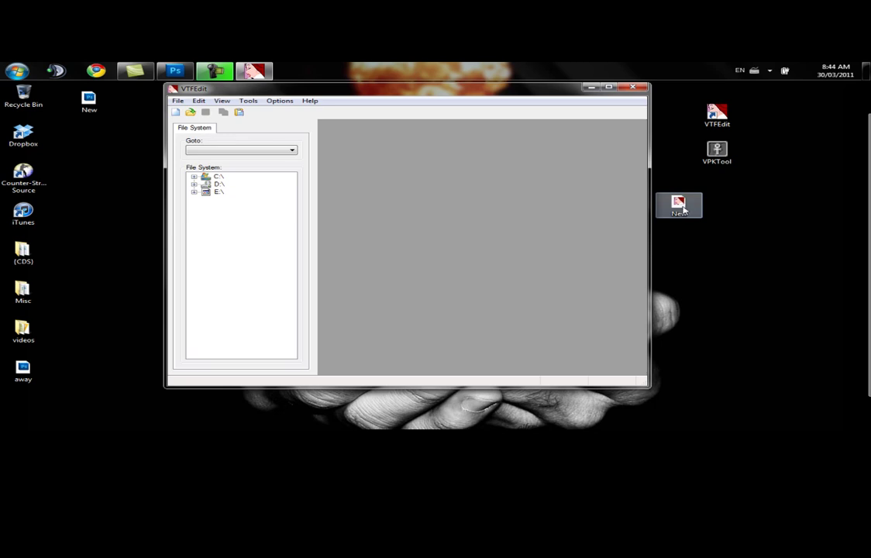
left_click(220, 101)
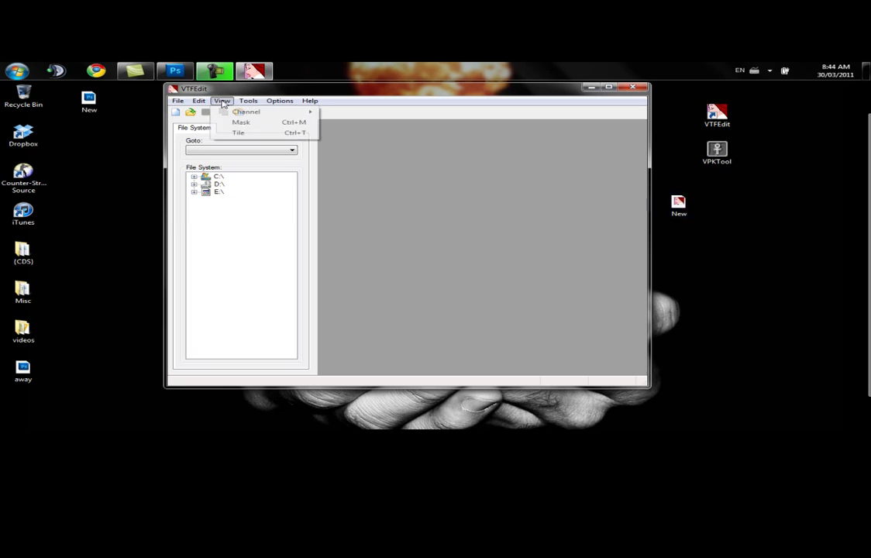
mouse_move(245, 102)
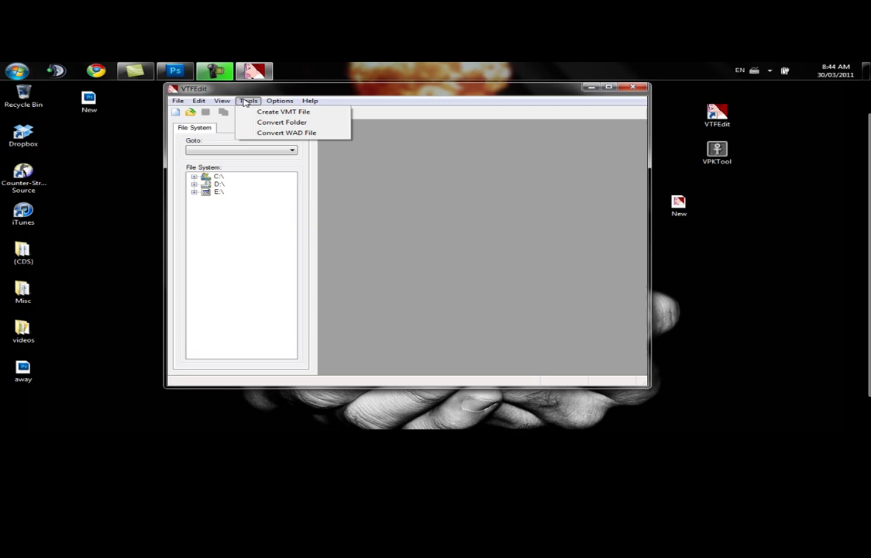
left_click(261, 113)
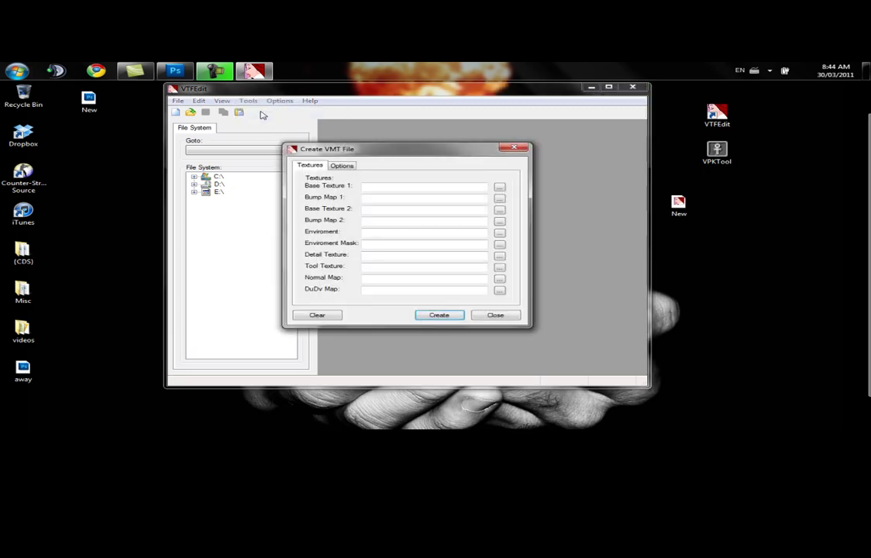
Set Base Texture 1 to the desktop New texture, create and save New.vmt, then close VTFEdit
left_click(500, 190)
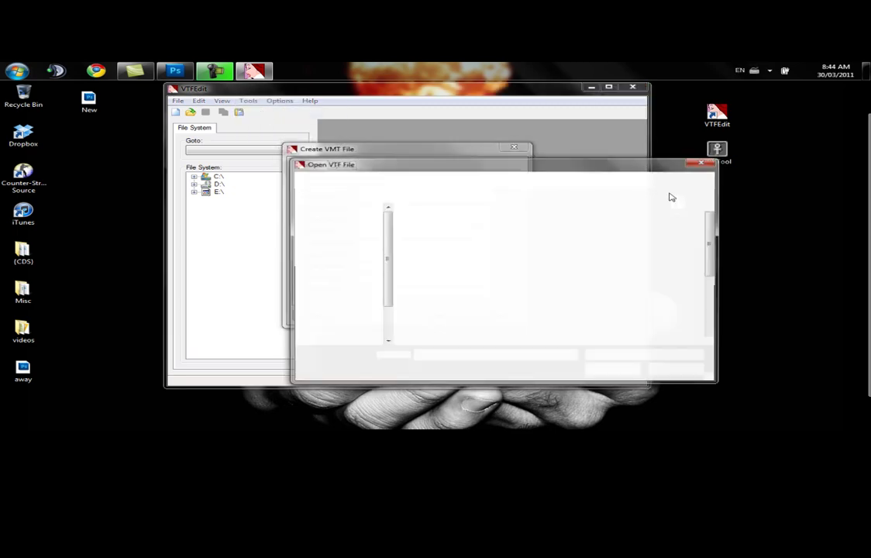
scroll(484, 267, "down", 3)
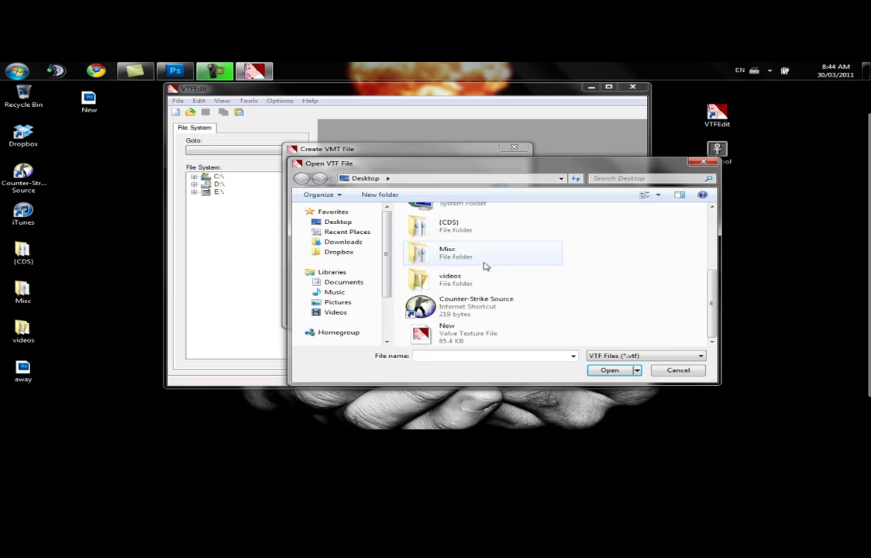
left_click(468, 335)
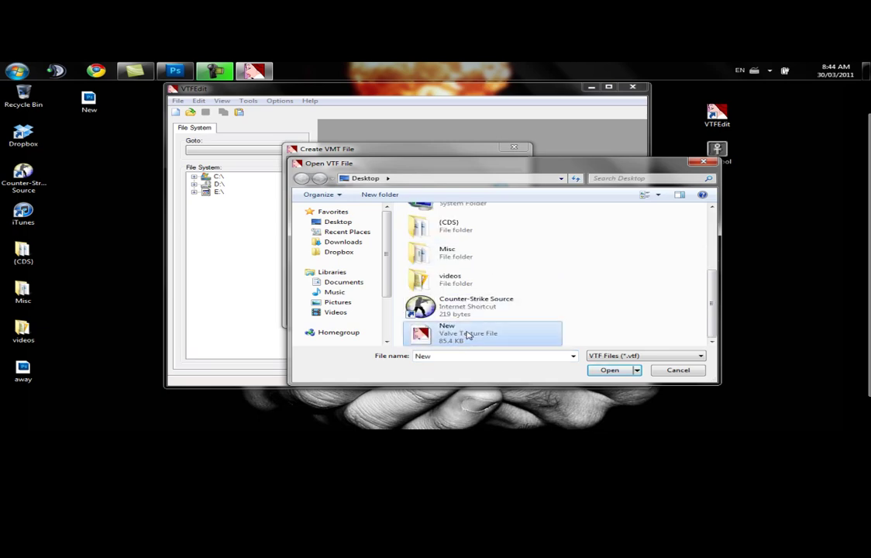
left_click(610, 369)
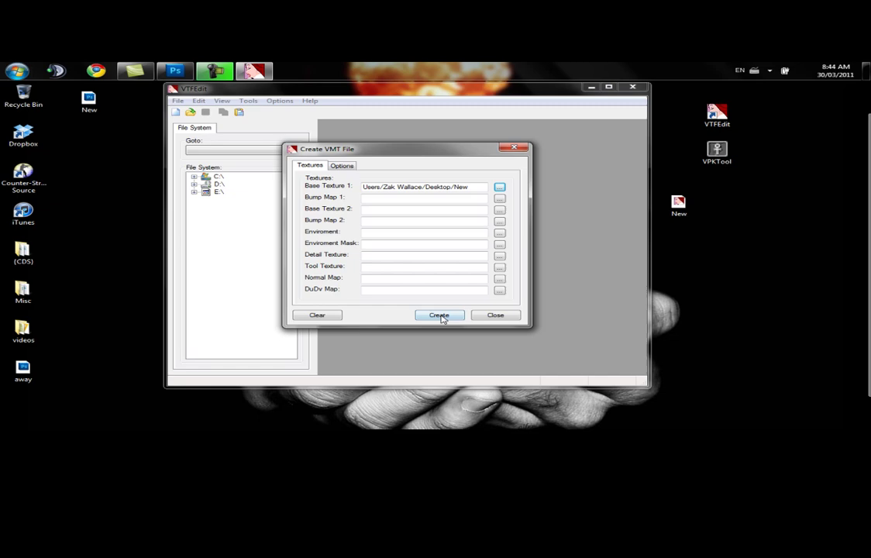
left_click(439, 316)
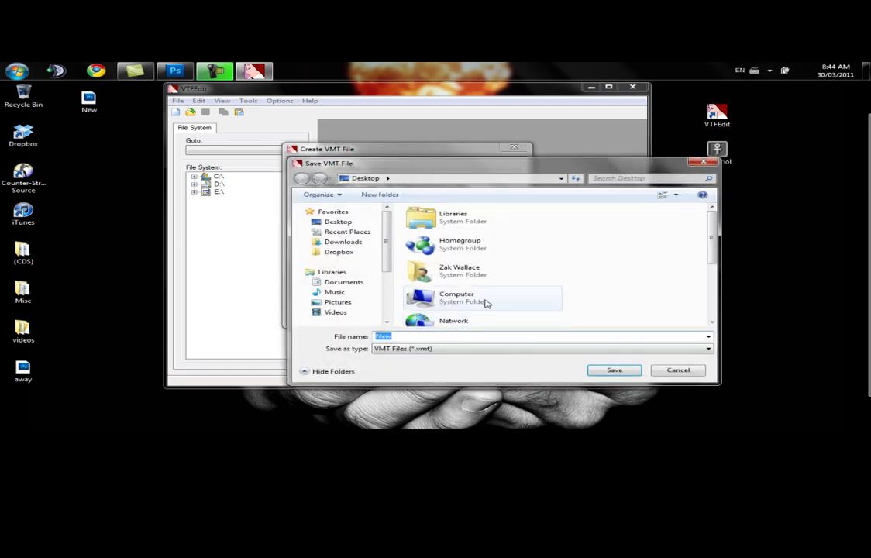
left_click(615, 370)
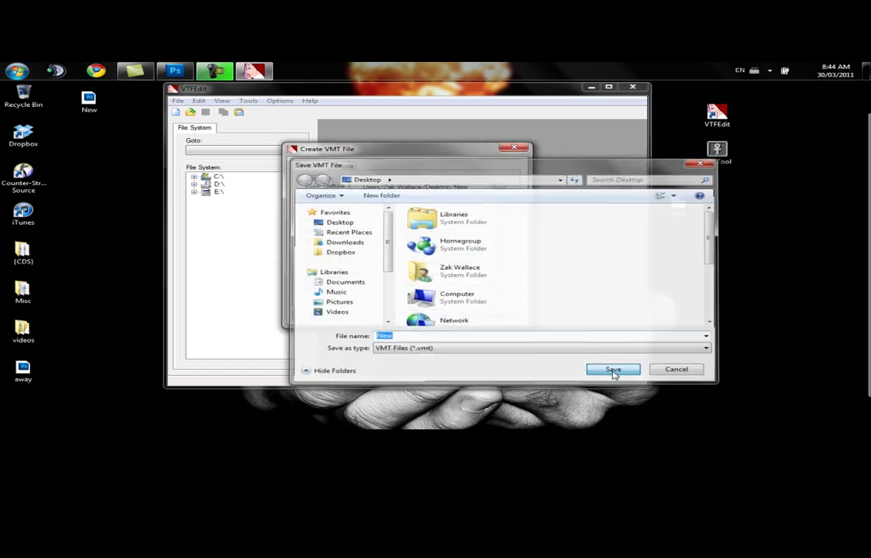
left_click(514, 147)
left_click(633, 87)
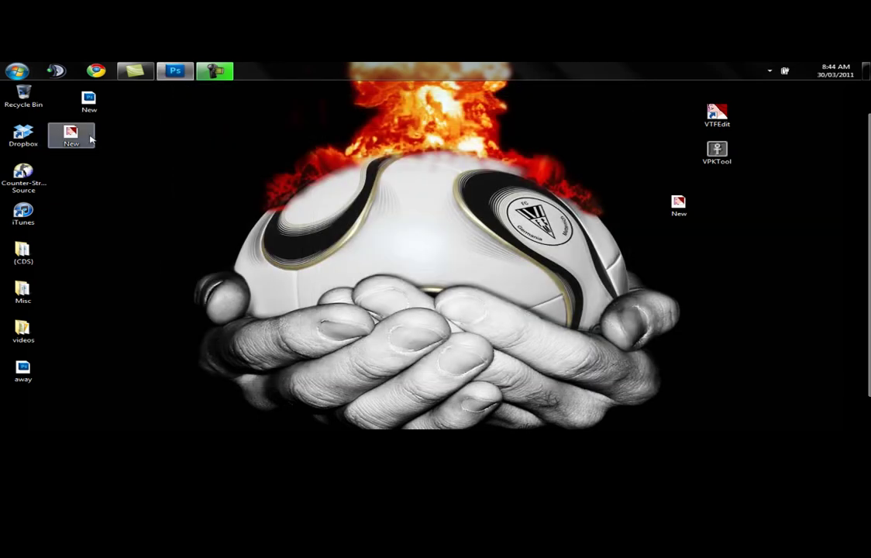
Browse from Computer into C:\Program Files (x86)\Steam\steamapps
left_click_drag(92, 137, 673, 248)
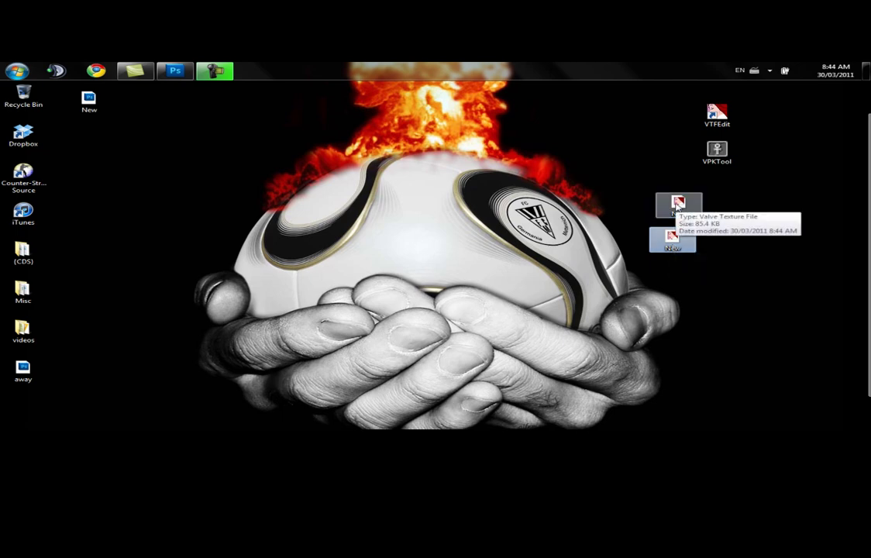
left_click(17, 71)
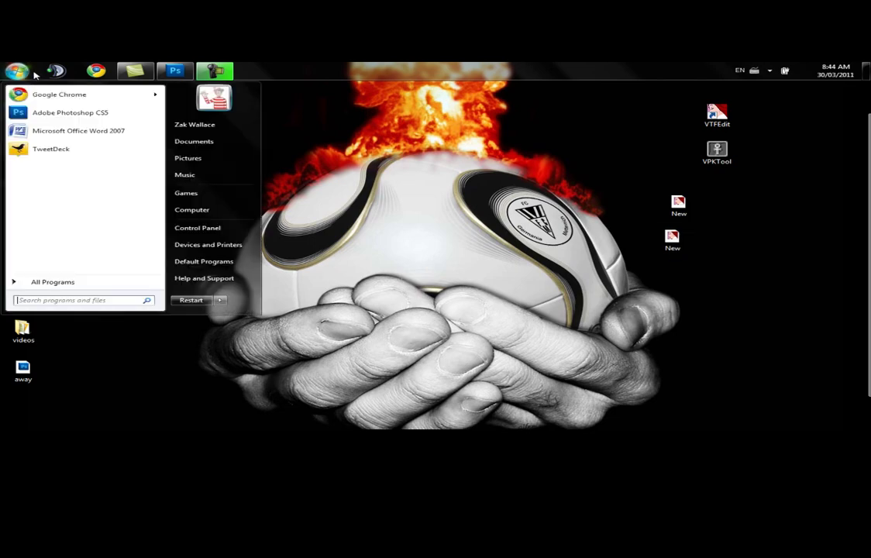
left_click(214, 217)
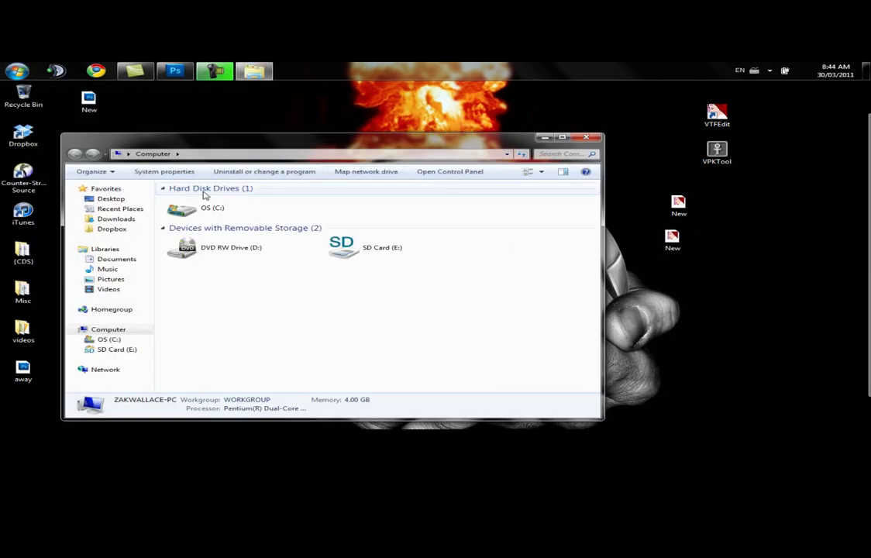
double_click(206, 206)
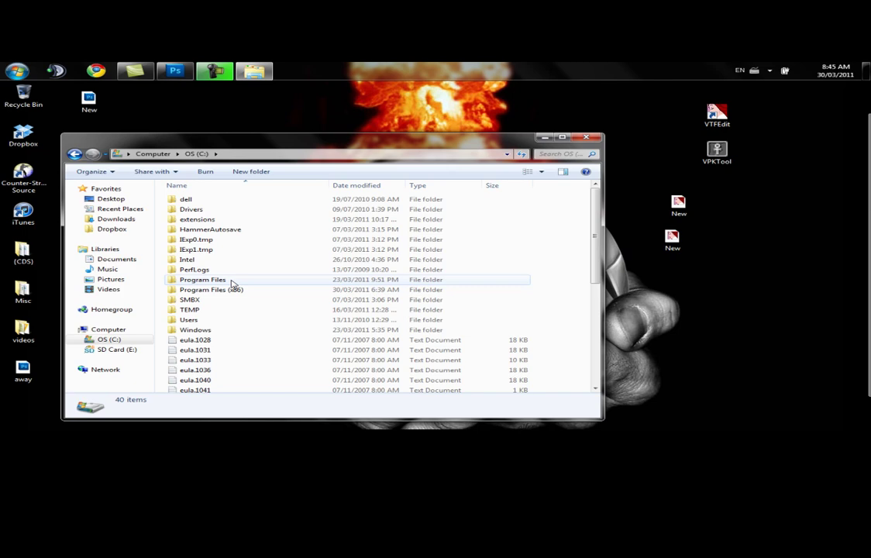
double_click(223, 291)
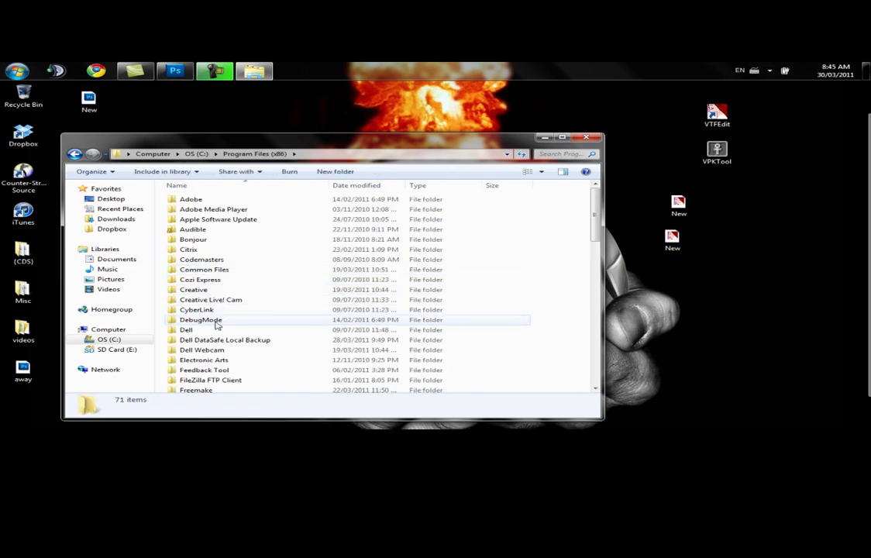
scroll(209, 268, "down", 12)
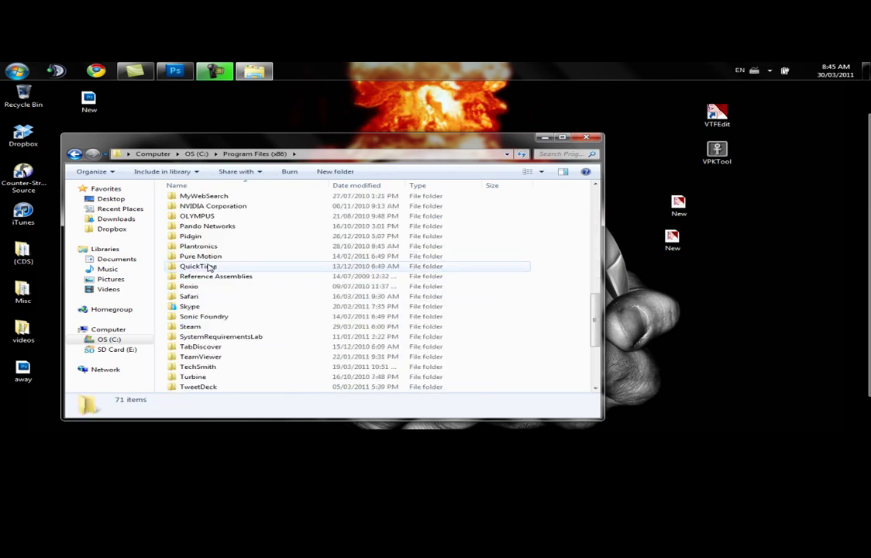
scroll(209, 267, "down", 2)
double_click(204, 265)
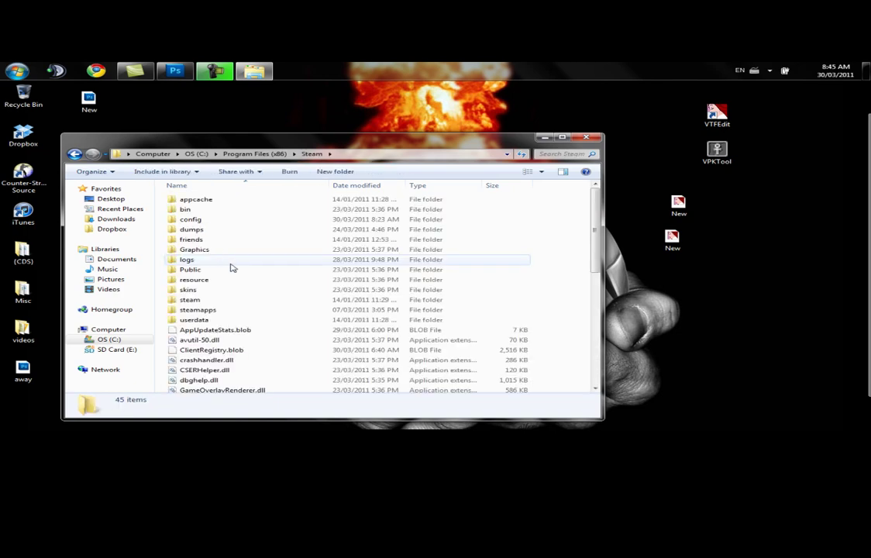
double_click(199, 309)
Continue into the user's counter-strike source\cstrike\materials\vgui\logos folder
double_click(193, 206)
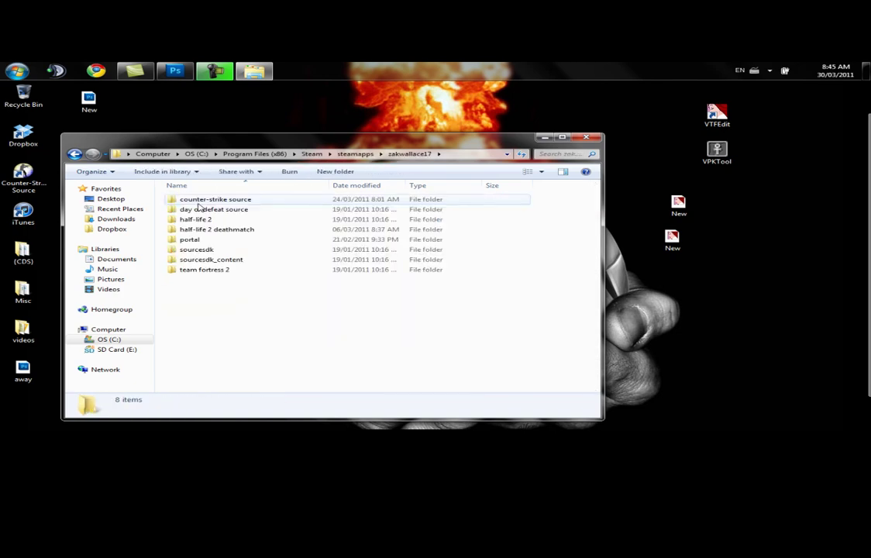
double_click(197, 199)
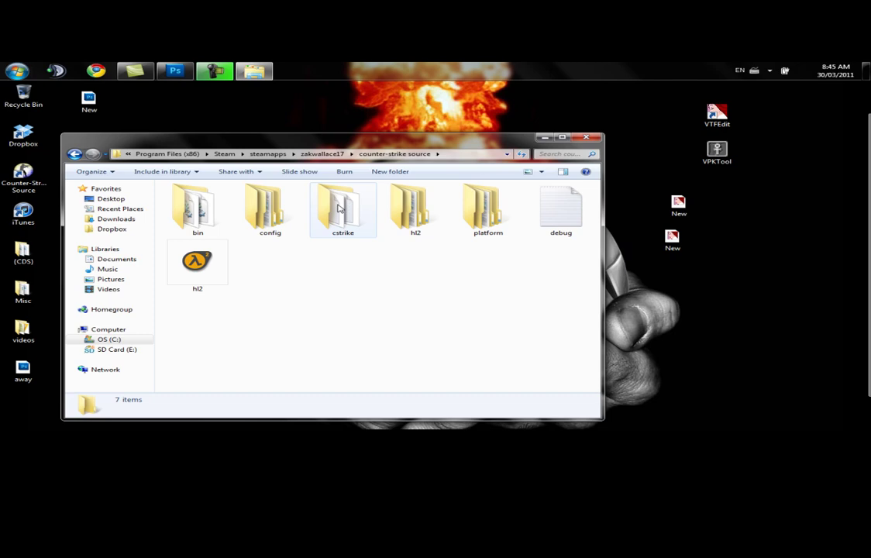
double_click(339, 207)
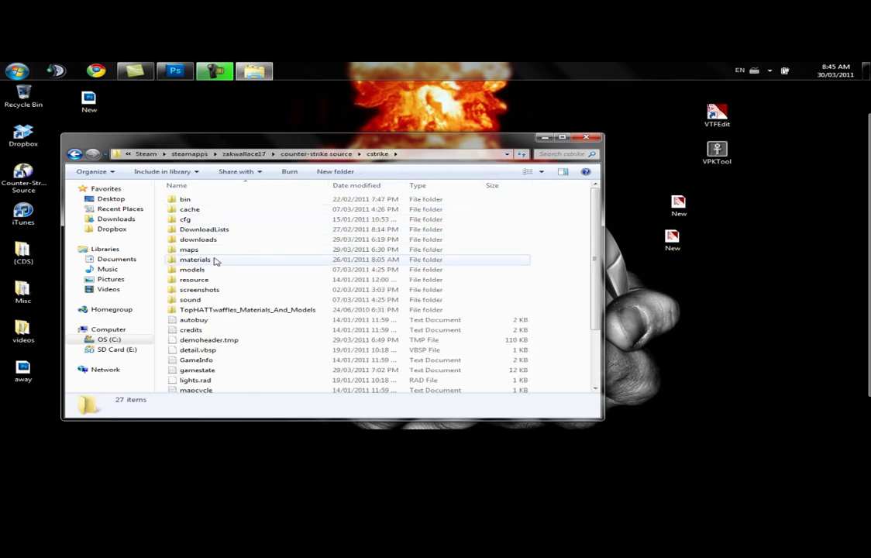
double_click(195, 260)
scroll(209, 260, "down", 15)
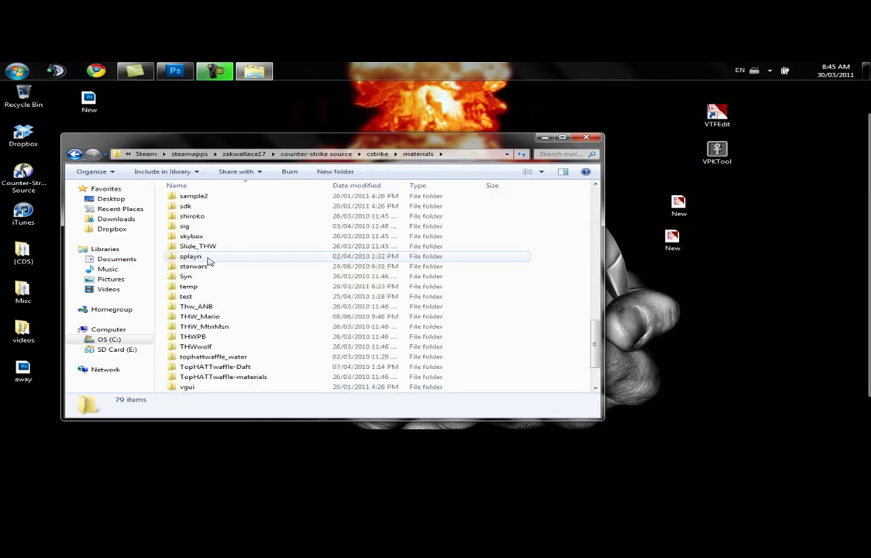
scroll(208, 262, "down", 2)
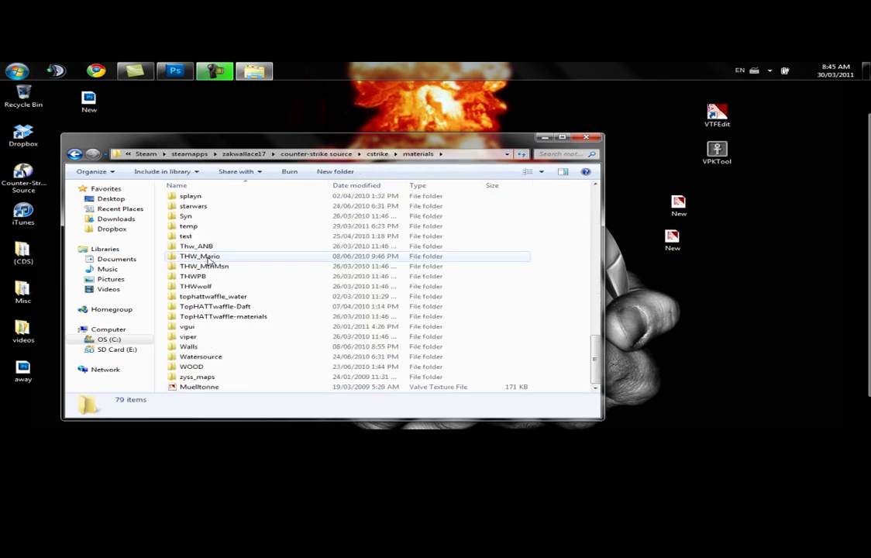
double_click(189, 327)
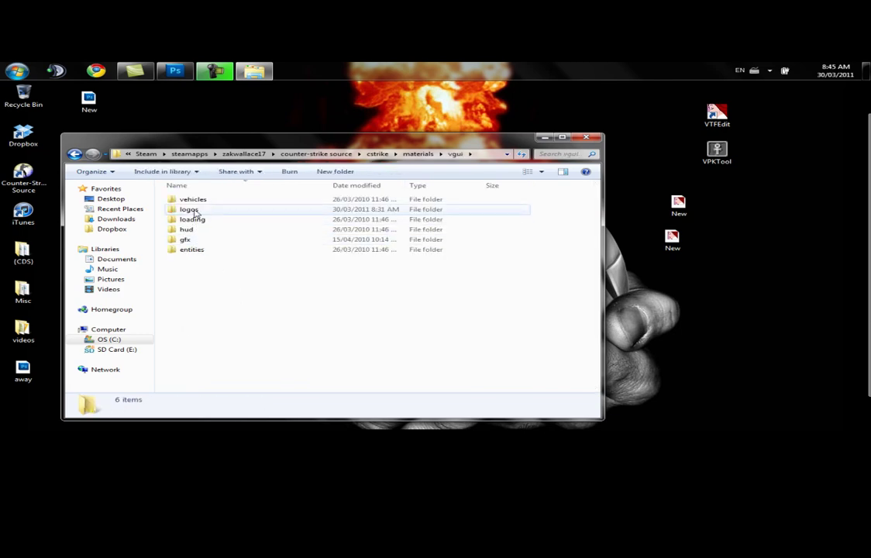
double_click(196, 210)
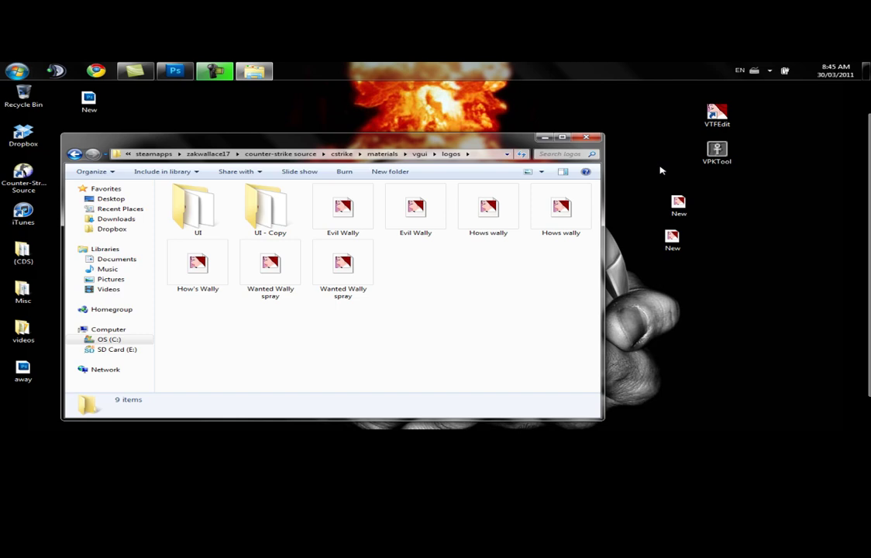
Move both New files from the desktop into logos and close the window
left_click_drag(661, 170, 723, 278)
left_click_drag(678, 203, 488, 300)
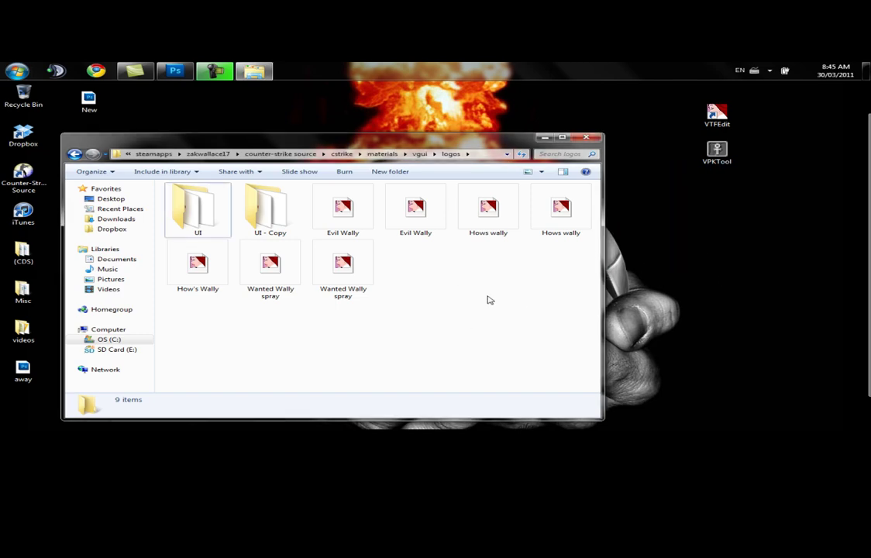
left_click(587, 138)
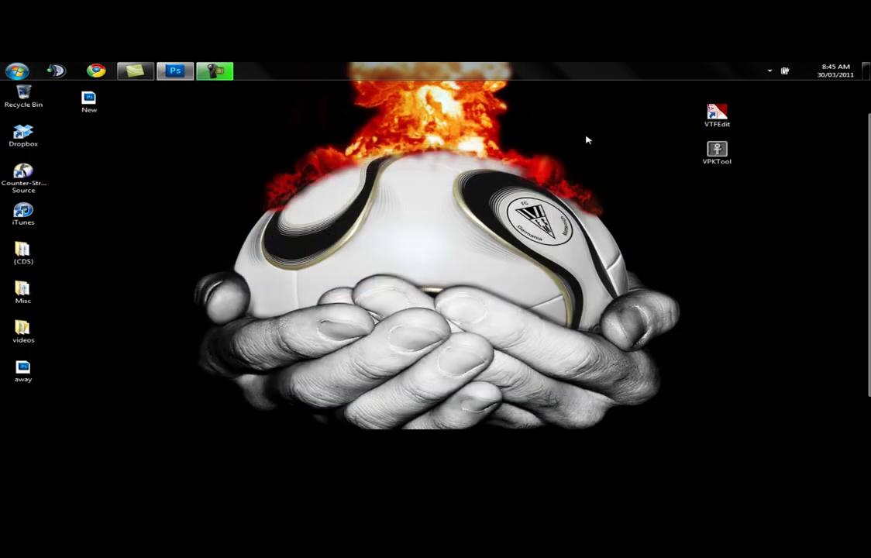